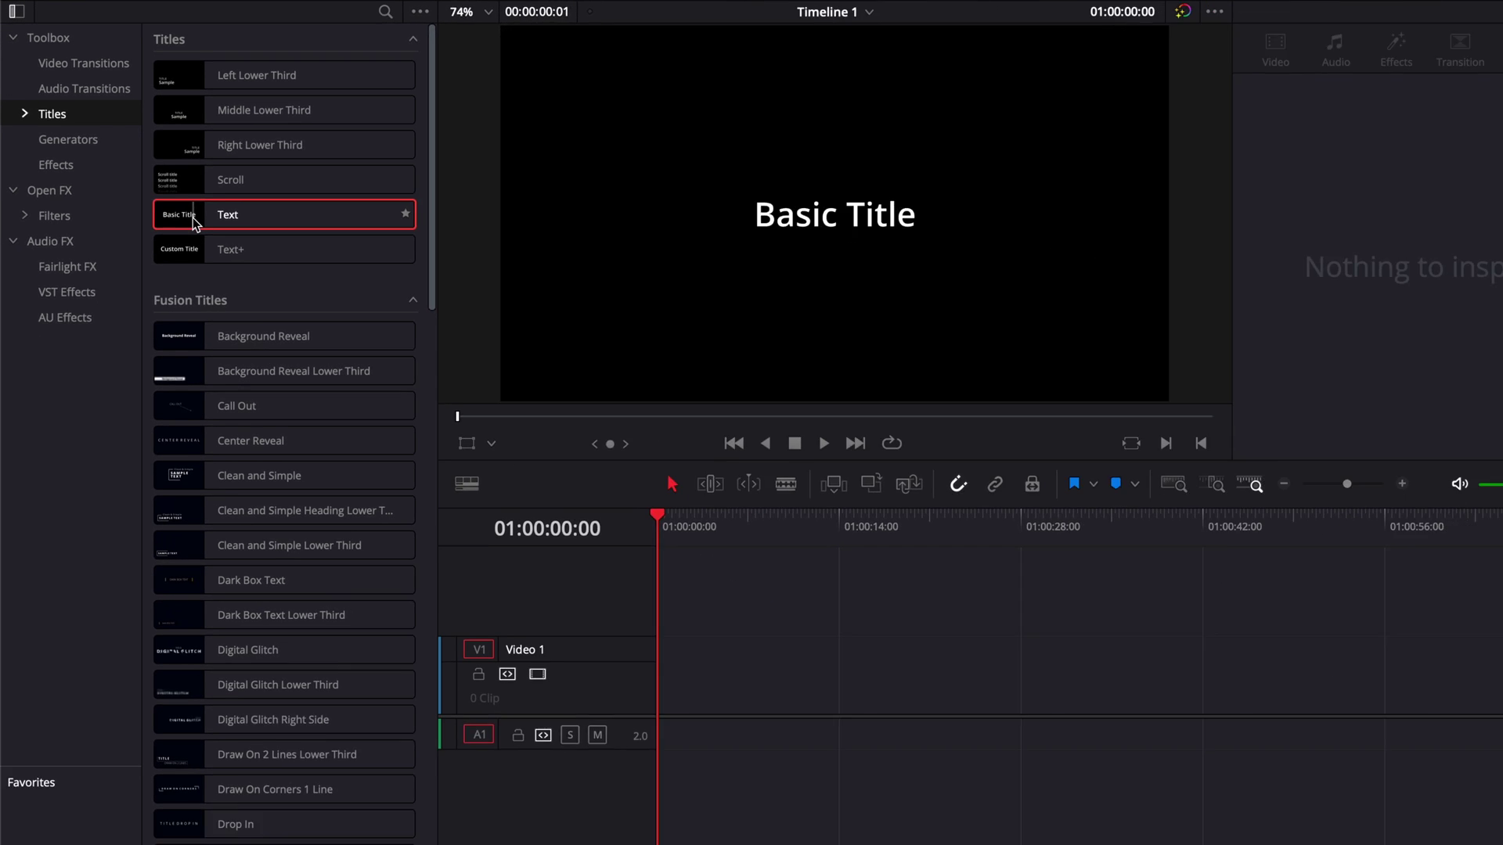
# Step: Place a Text title on Video 1, colour its B orange, and select the a for red
pyautogui.moveTo(272, 309); pyautogui.dragTo(612, 640)
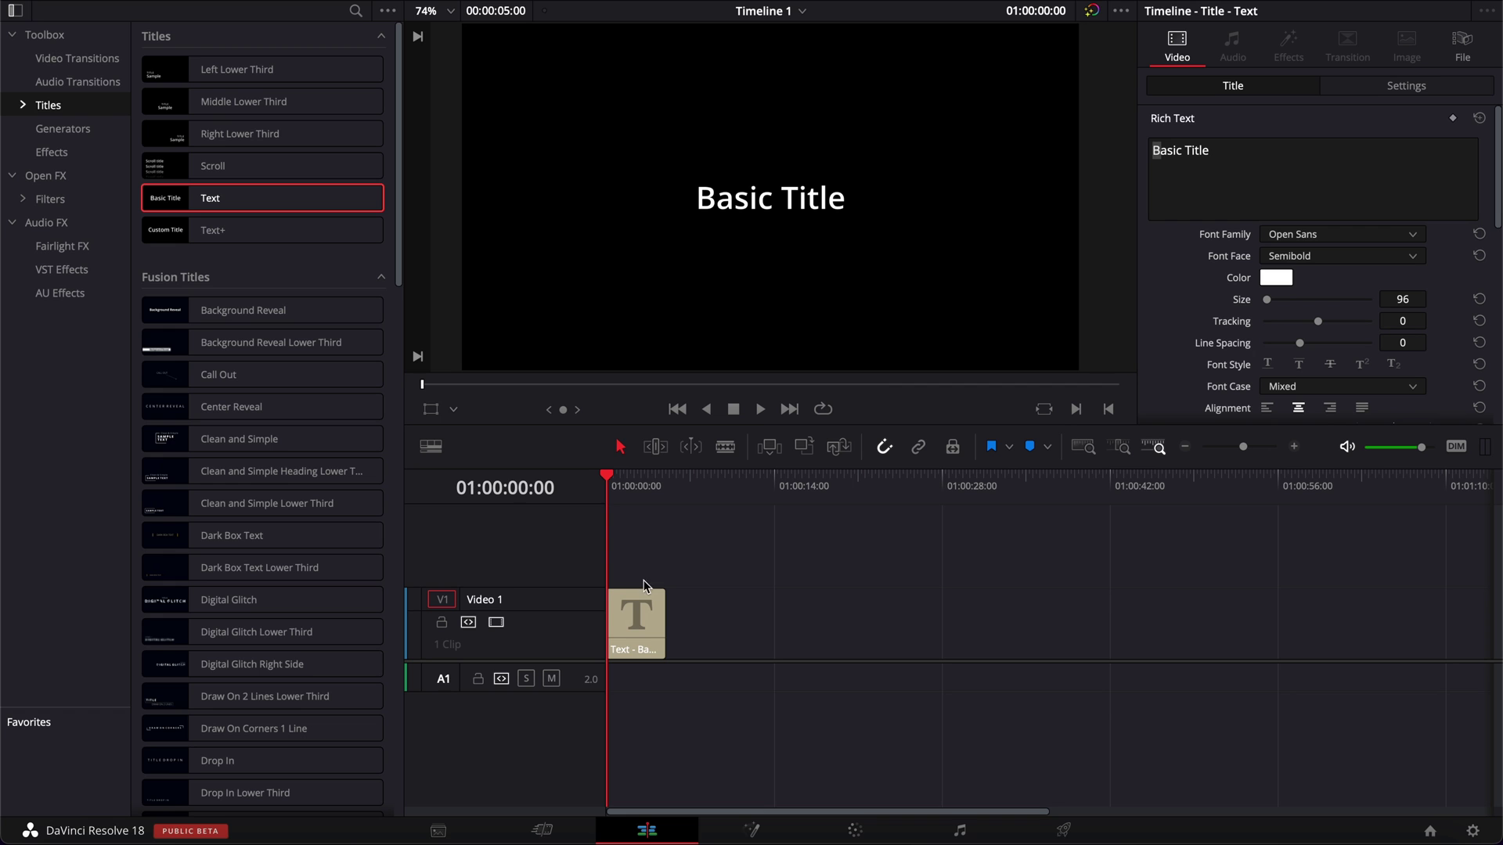
pyautogui.click(645, 478)
pyautogui.click(1176, 149)
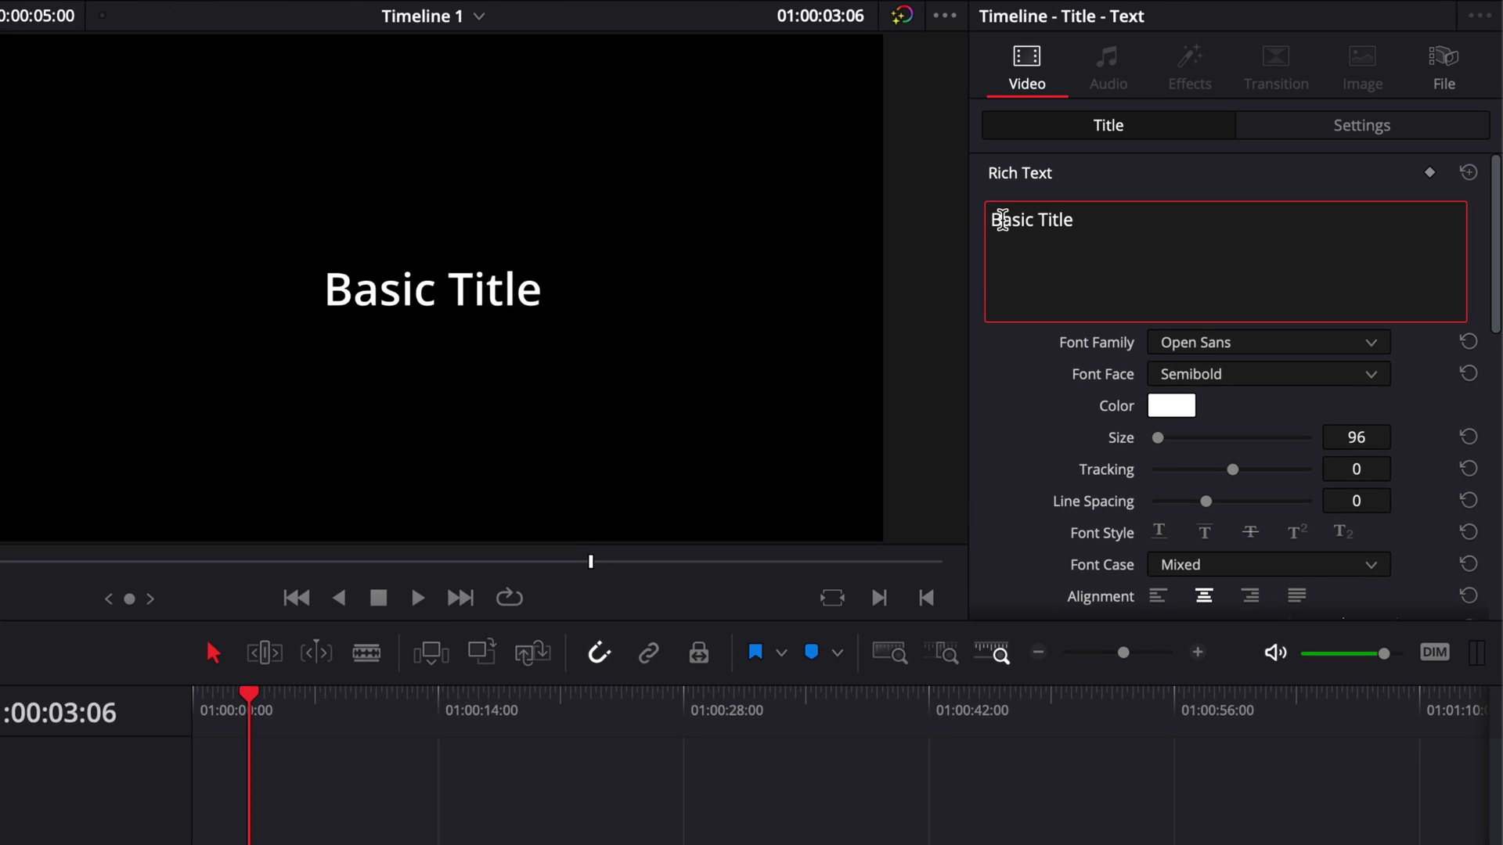
pyautogui.click(1168, 417)
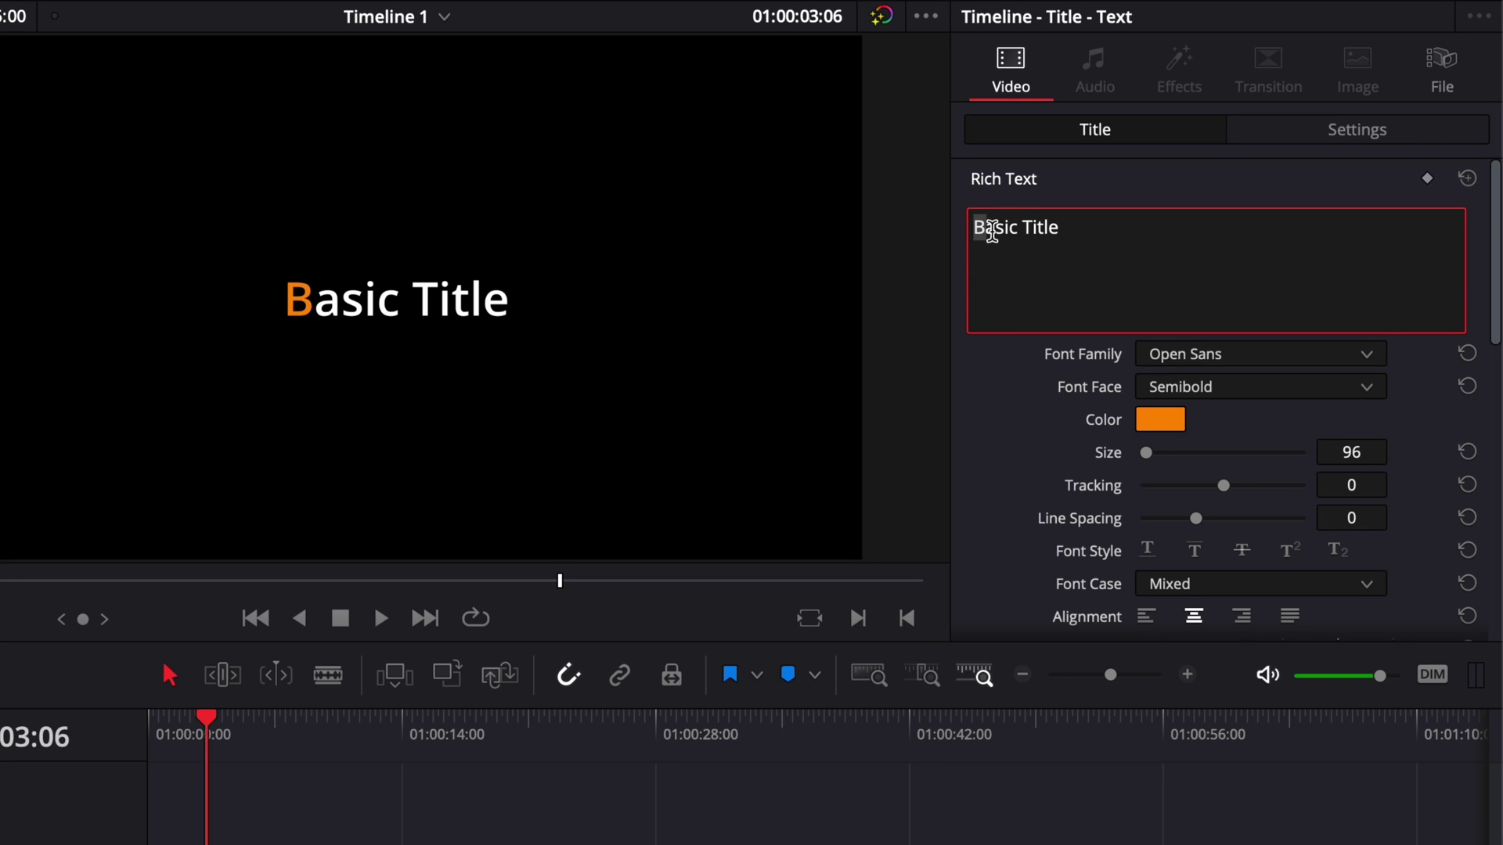
pyautogui.click(990, 232)
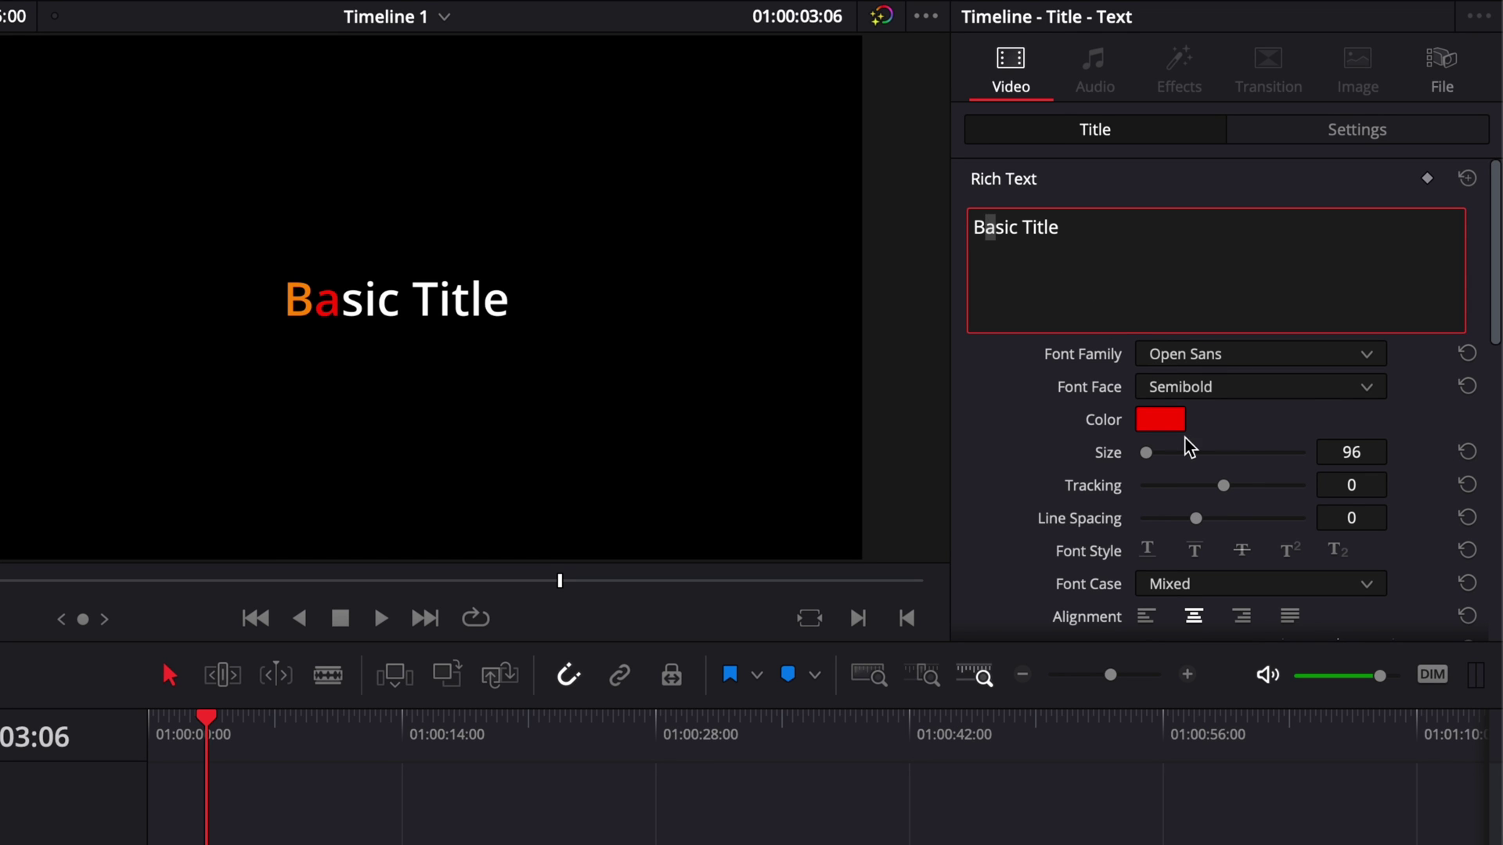
# Step: Enlarge the red a to size 634 with tracking 9, then delete the title clip
pyautogui.moveTo(1148, 457); pyautogui.dragTo(1229, 486)
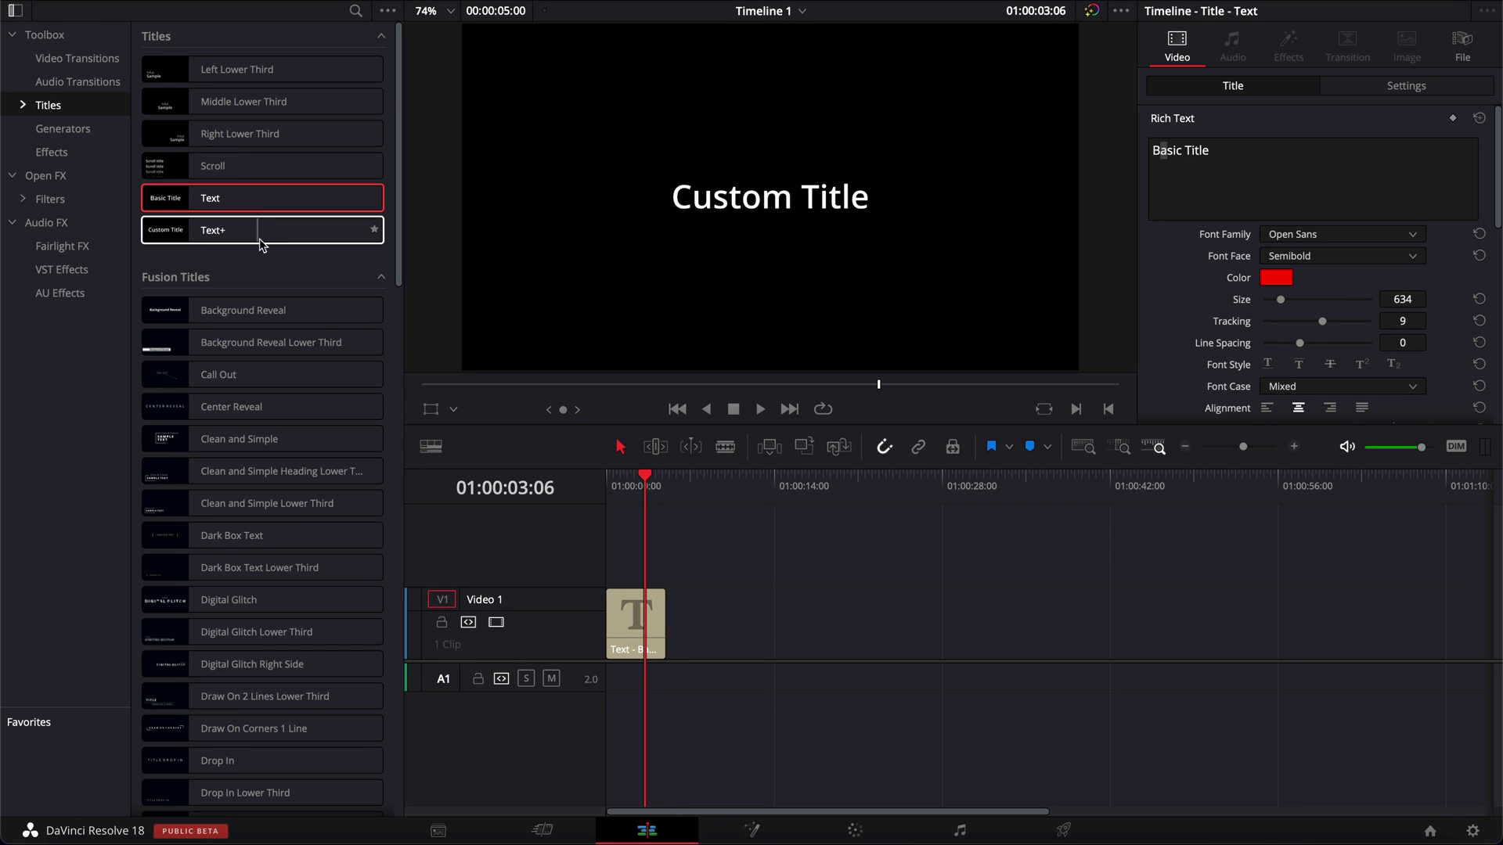
pyautogui.click(646, 629)
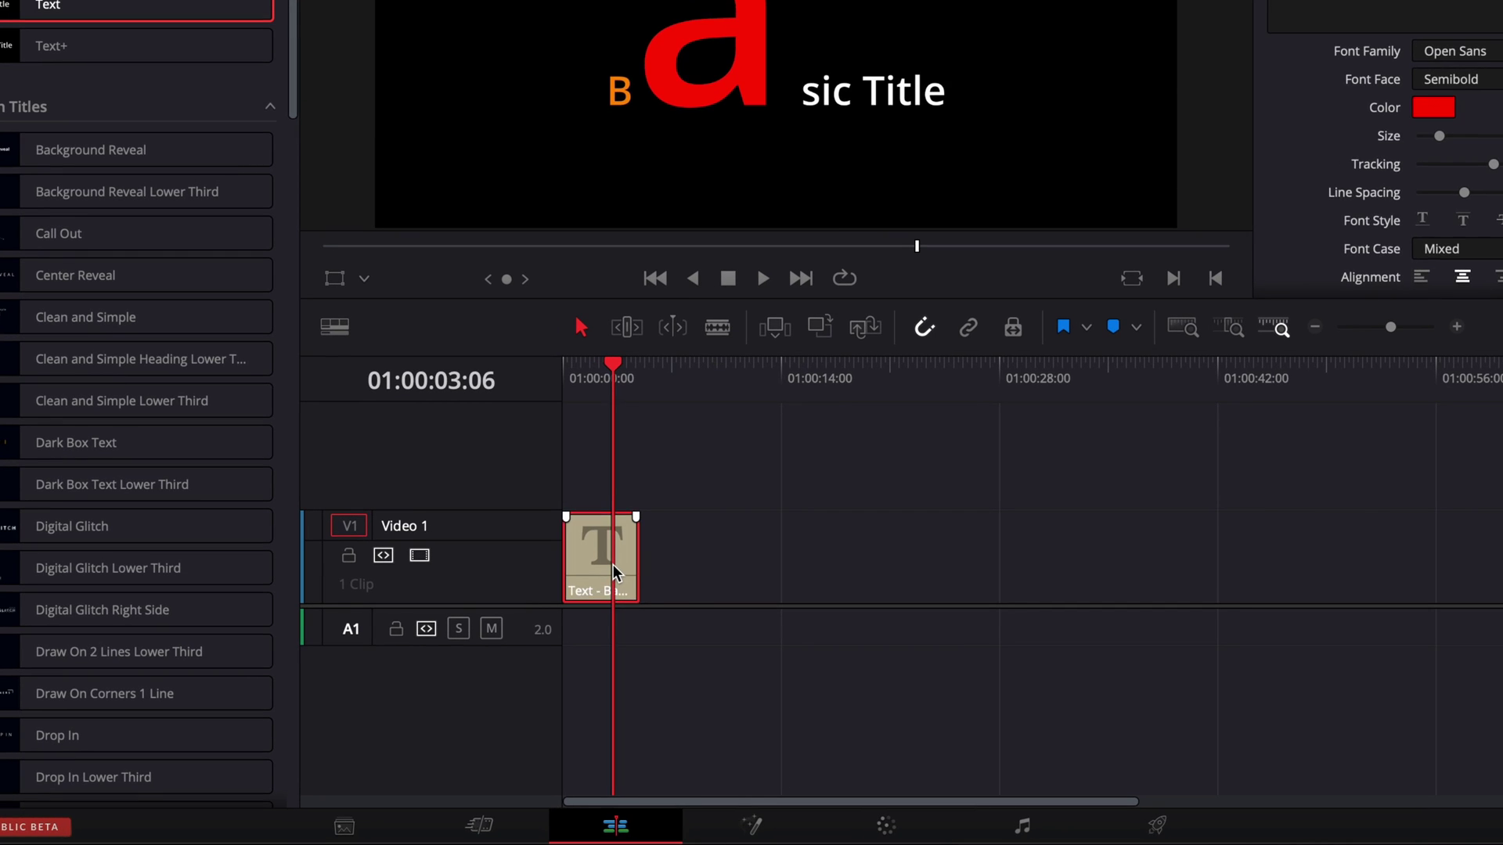
pyautogui.press('Delete')
# Step: On the Fusion page, add a Text+ node, centre it with MediaOut1, and enter DAVINCI
pyautogui.click(775, 826)
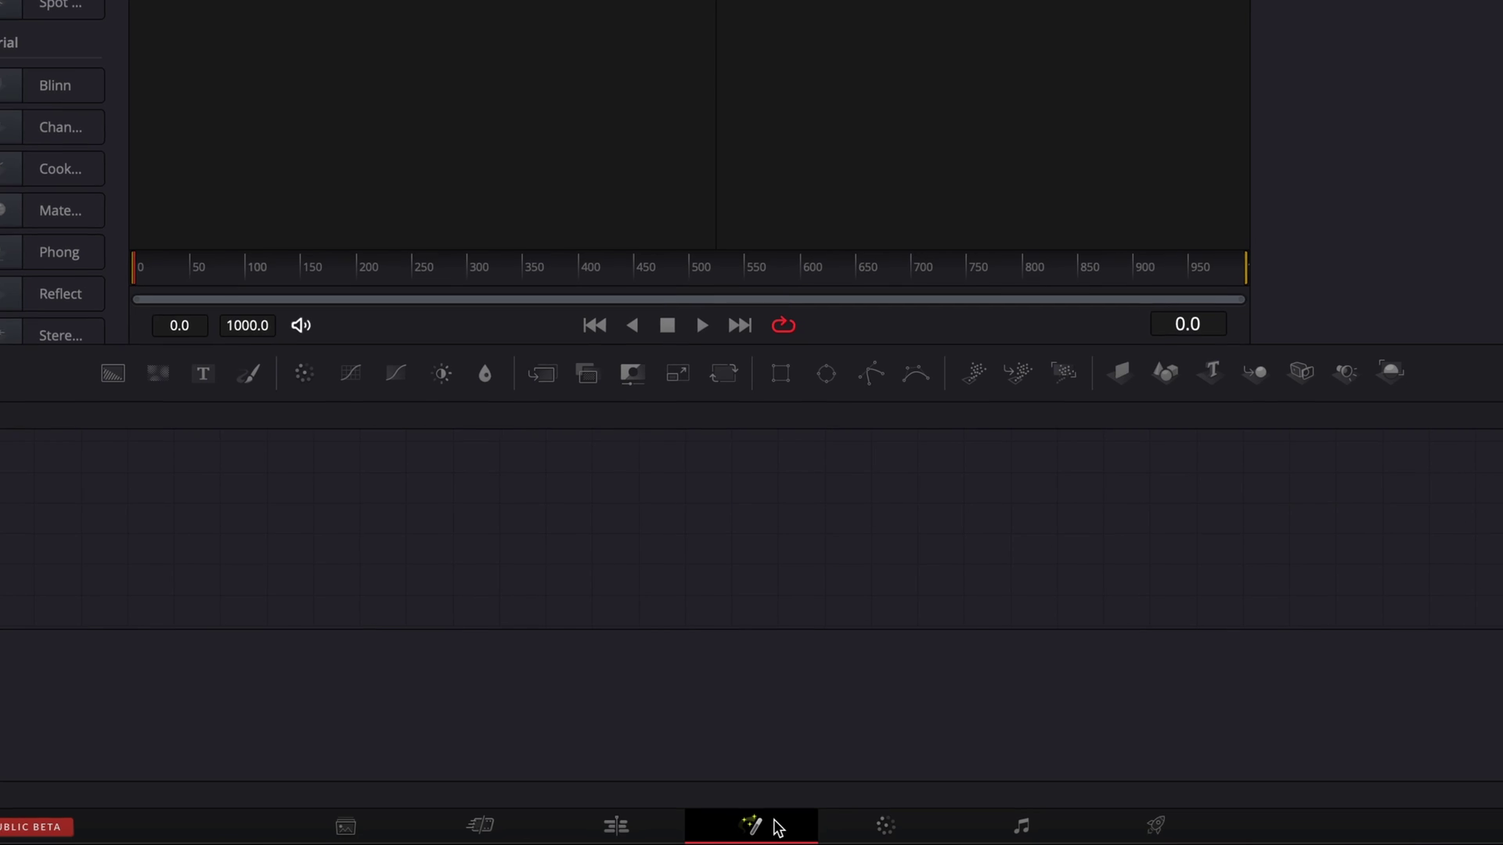
pyautogui.click(202, 373)
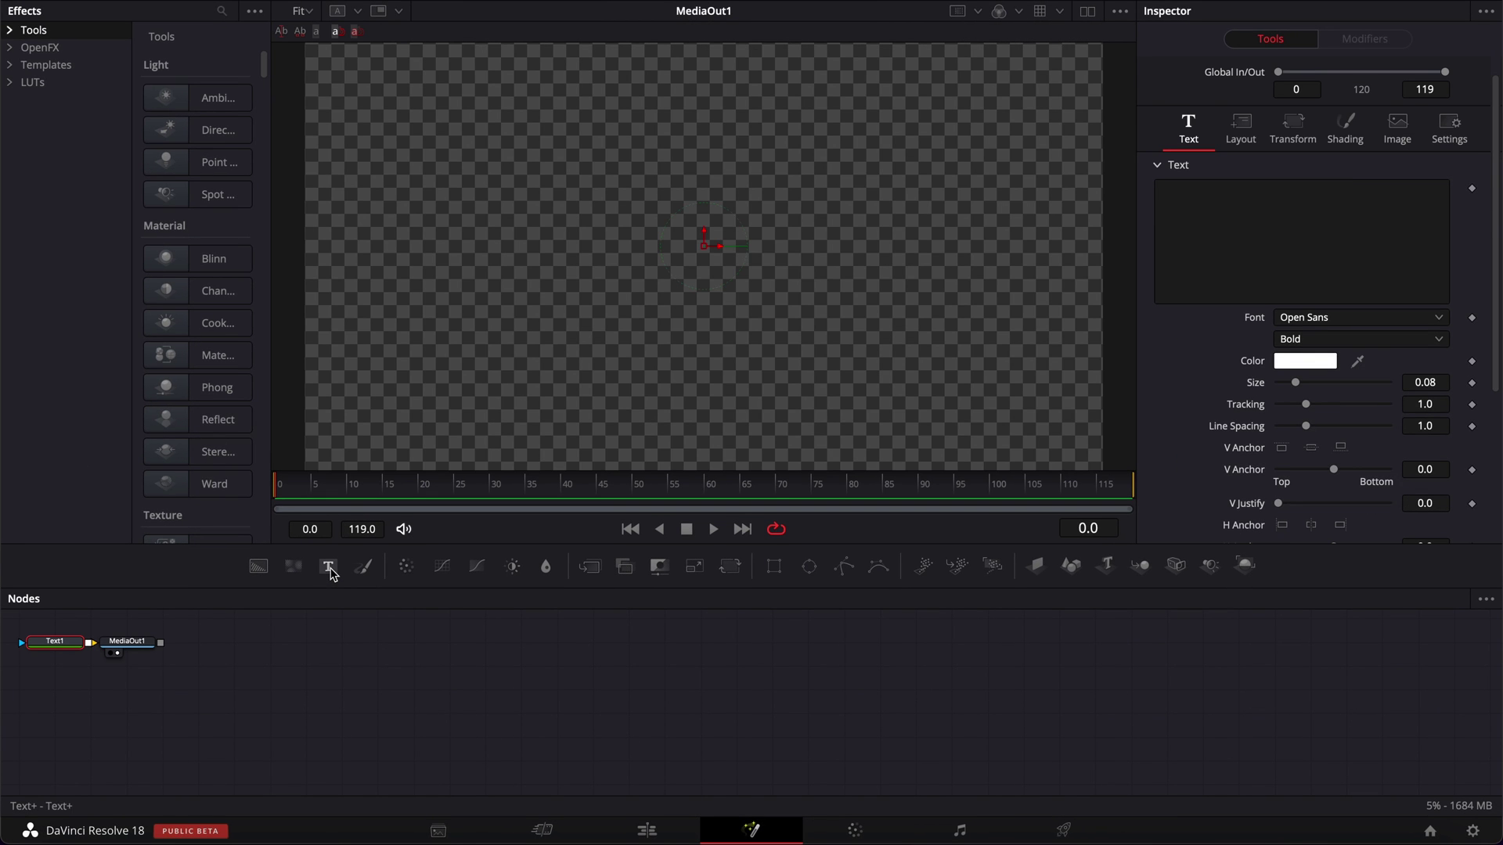
pyautogui.moveTo(57, 624); pyautogui.dragTo(695, 721)
pyautogui.click(639, 716)
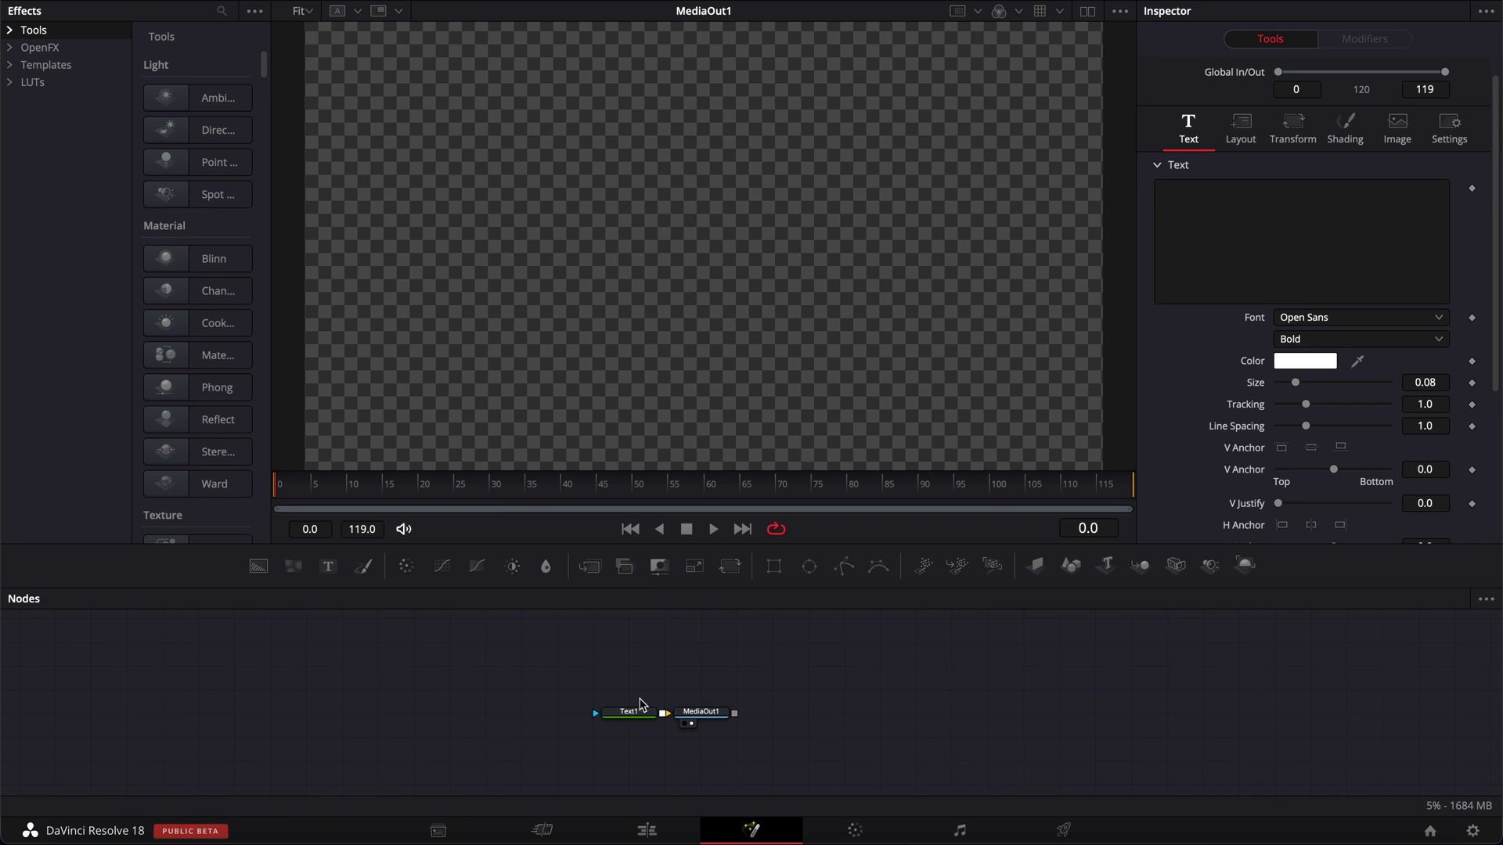
pyautogui.click(1208, 283)
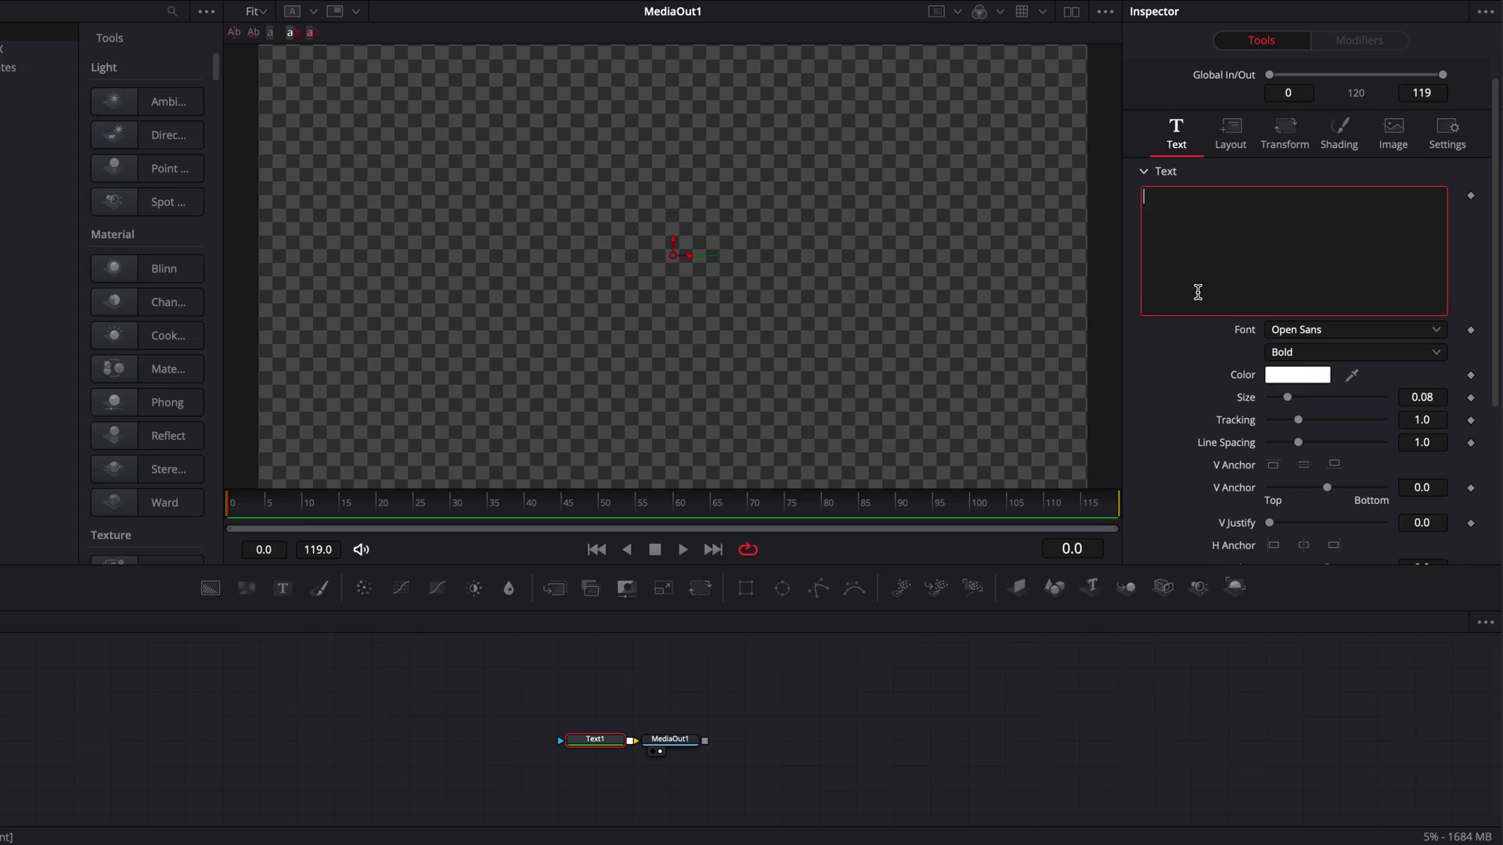
pyautogui.write('DAVINCI')
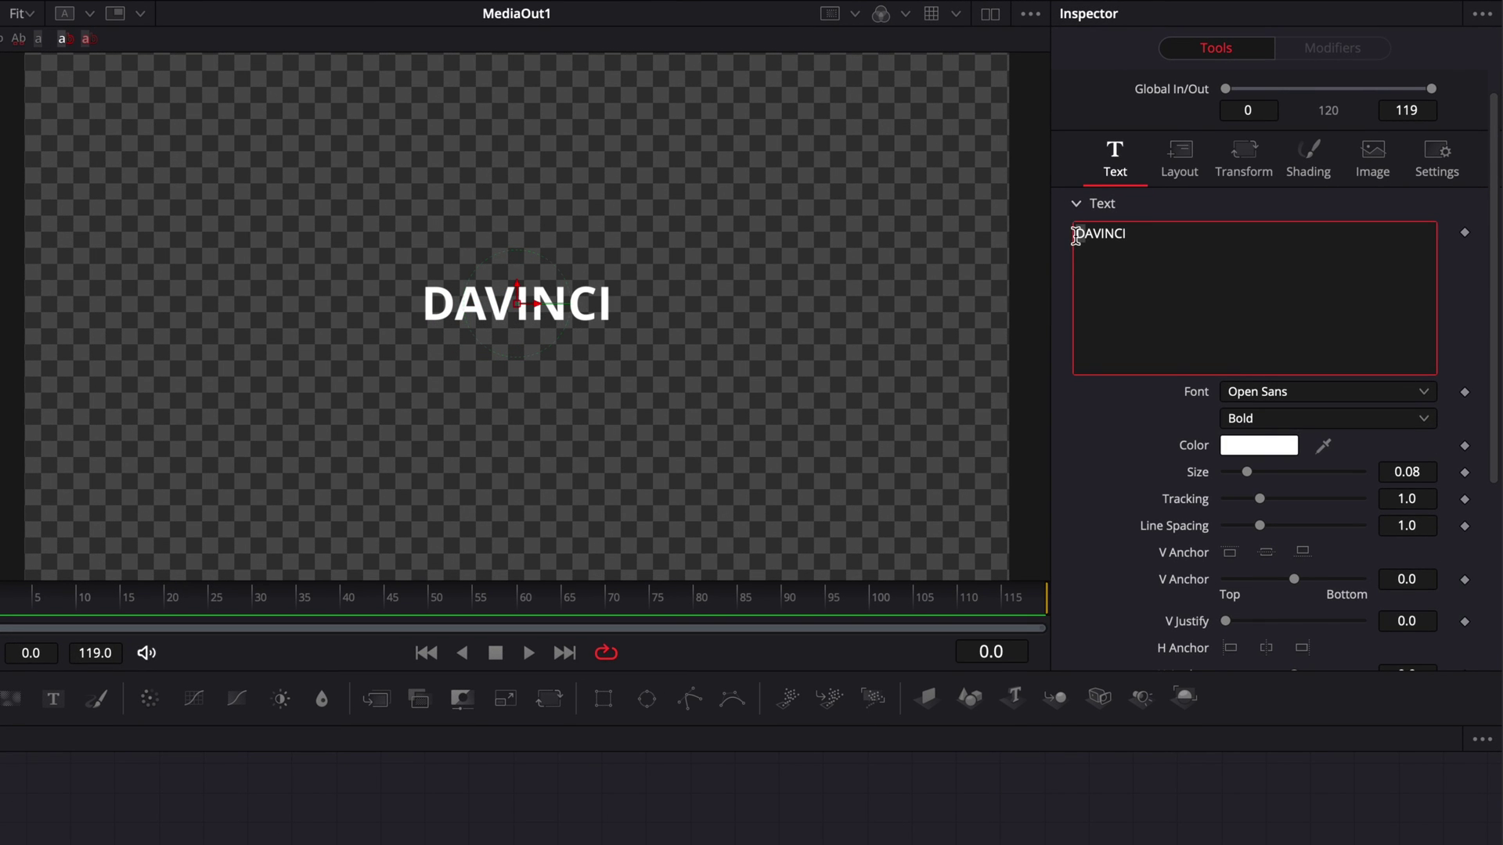
pyautogui.click(1246, 448)
pyautogui.click(70, 380)
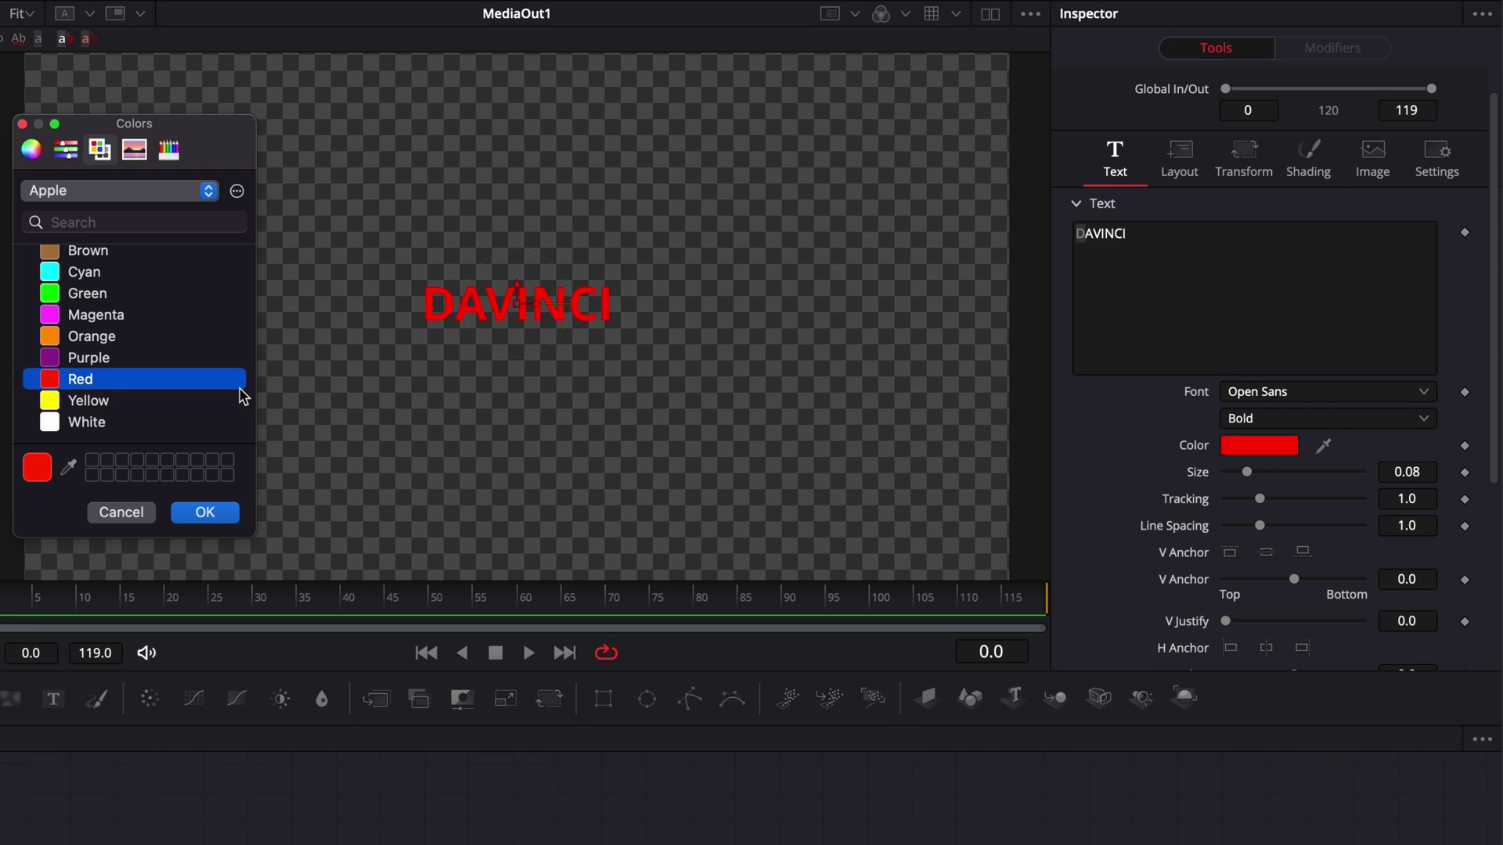
pyautogui.click(88, 423)
pyautogui.click(208, 511)
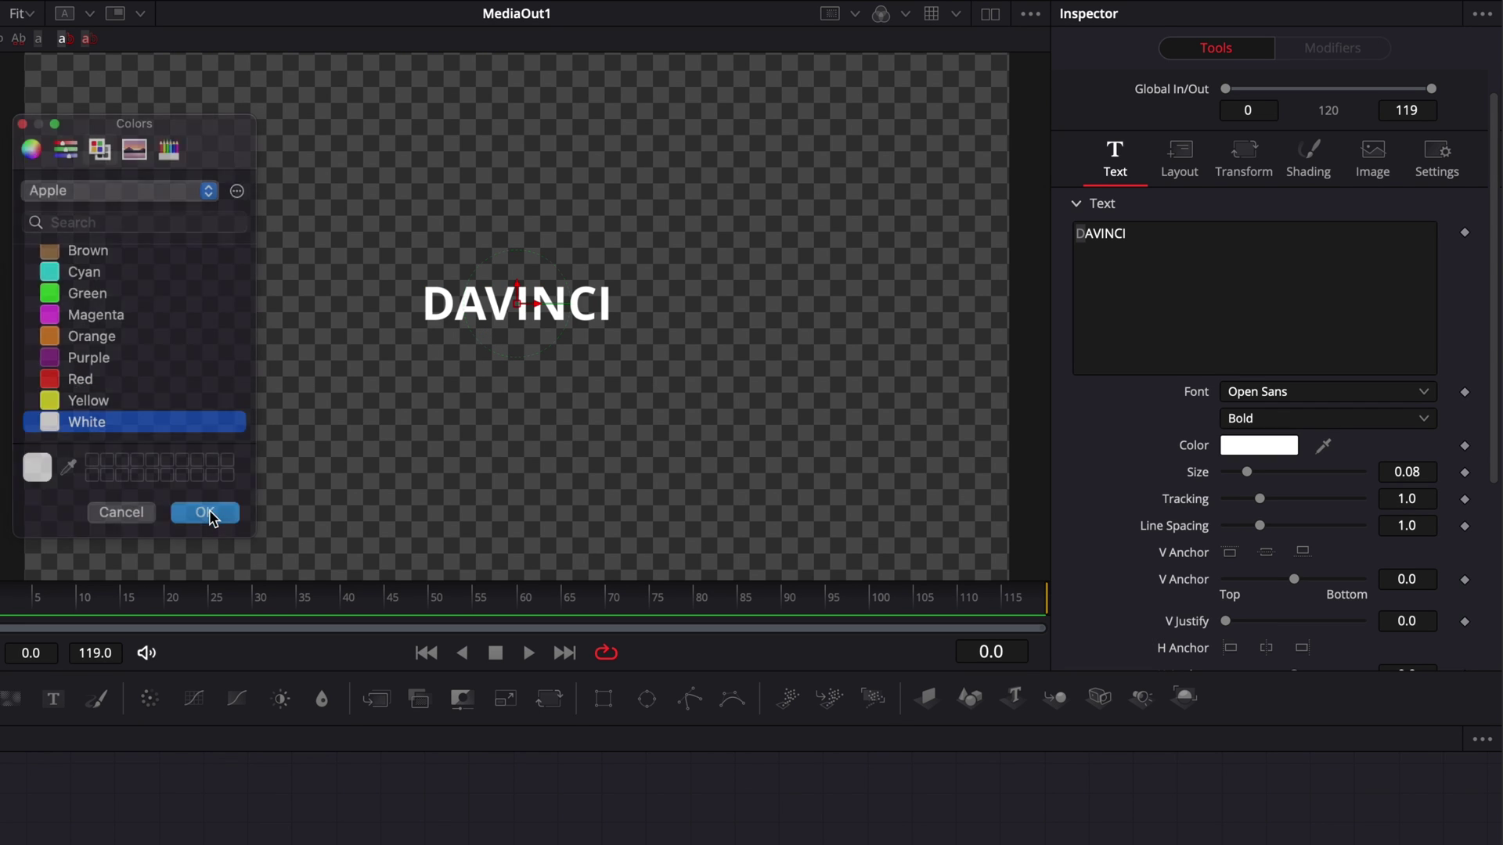
pyautogui.click(1110, 306)
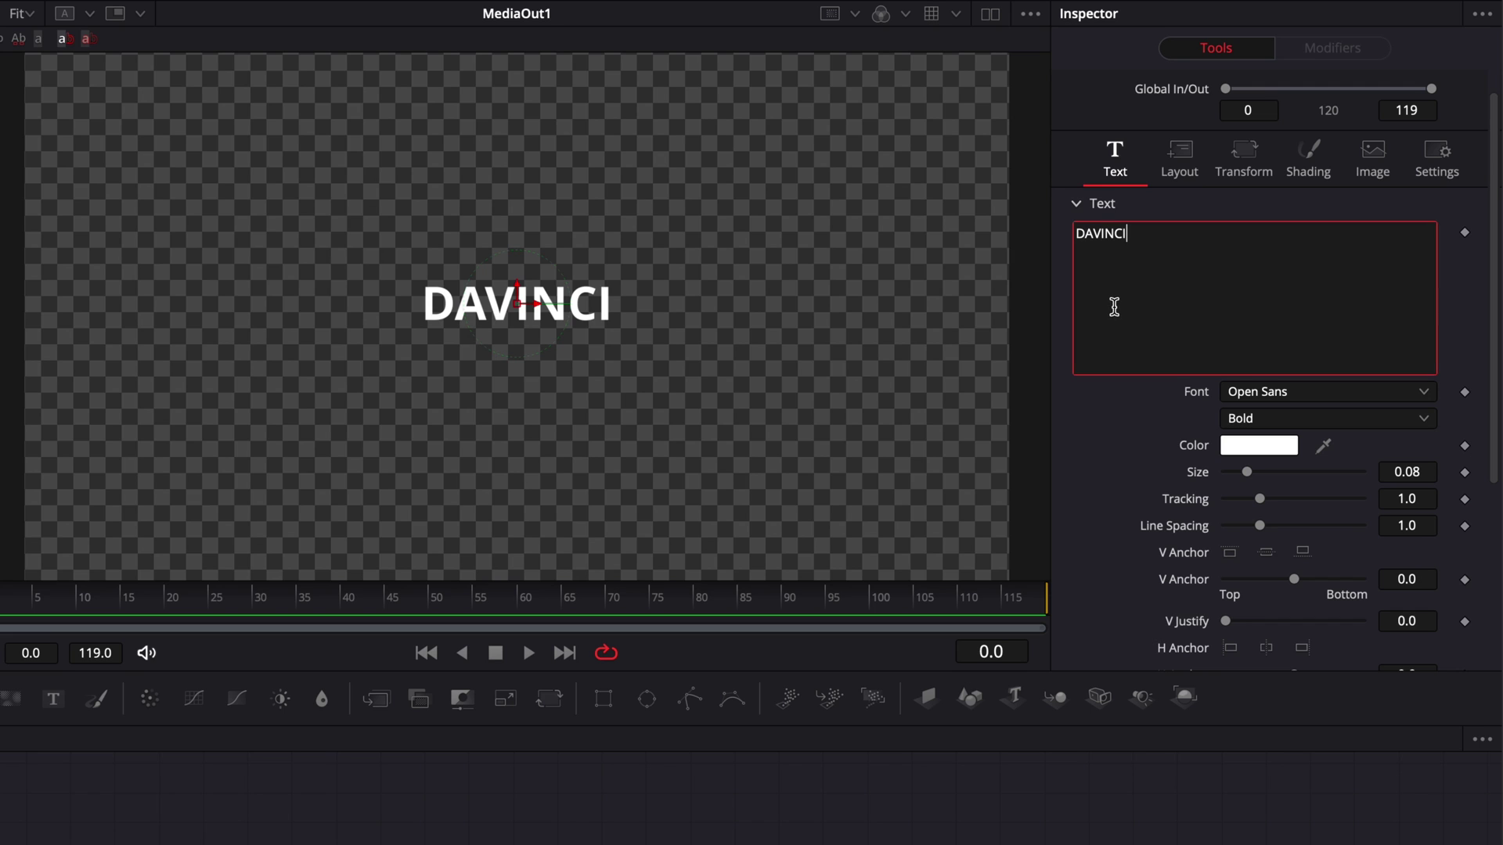
# Step: Add Character Level Styling to the DAVINCI text field and show its Modifiers settings
pyautogui.rightClick(1164, 275)
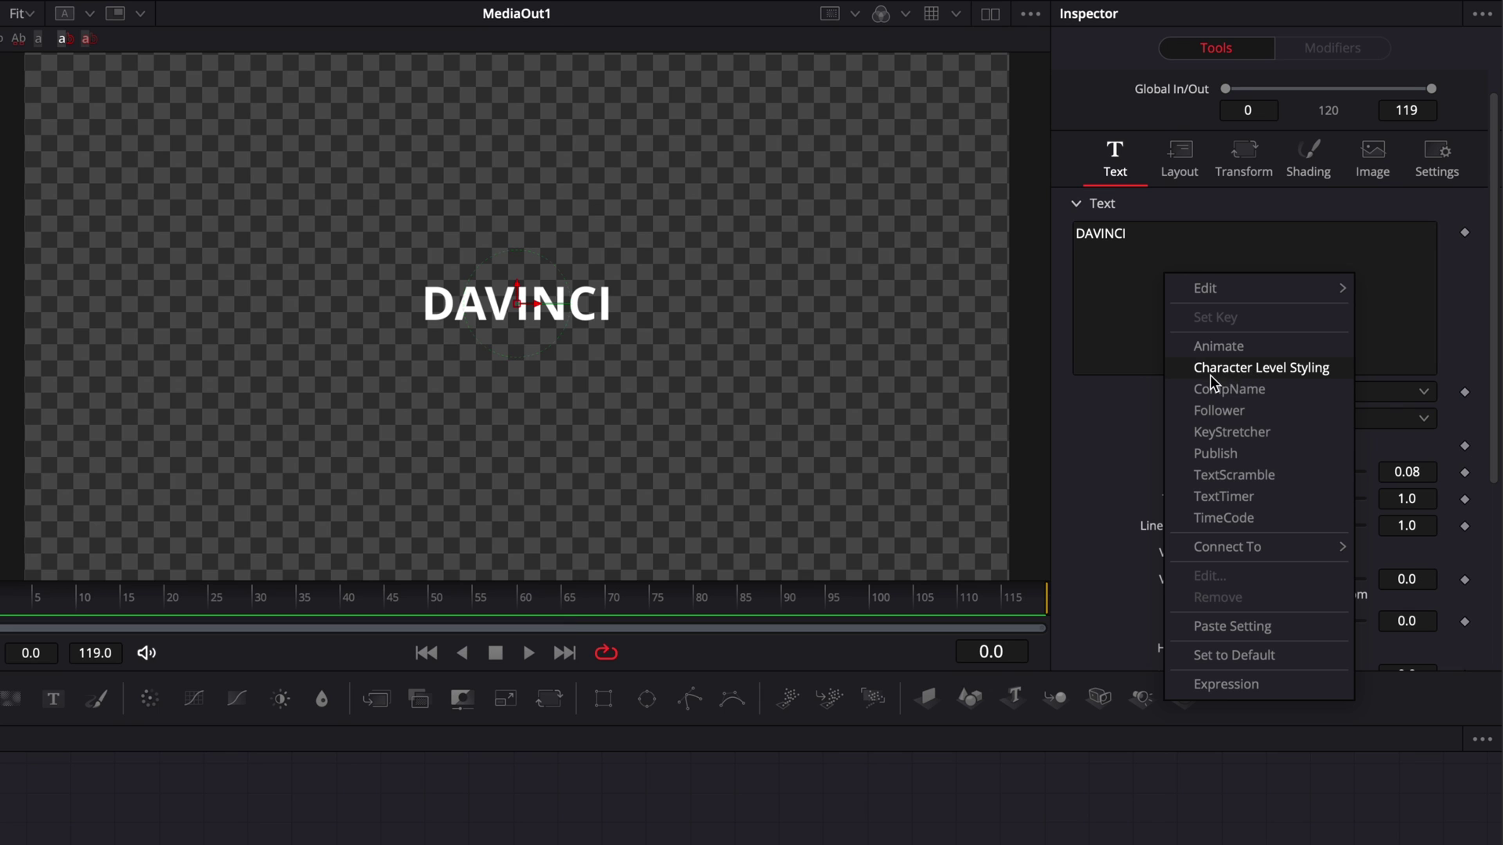
pyautogui.click(1275, 380)
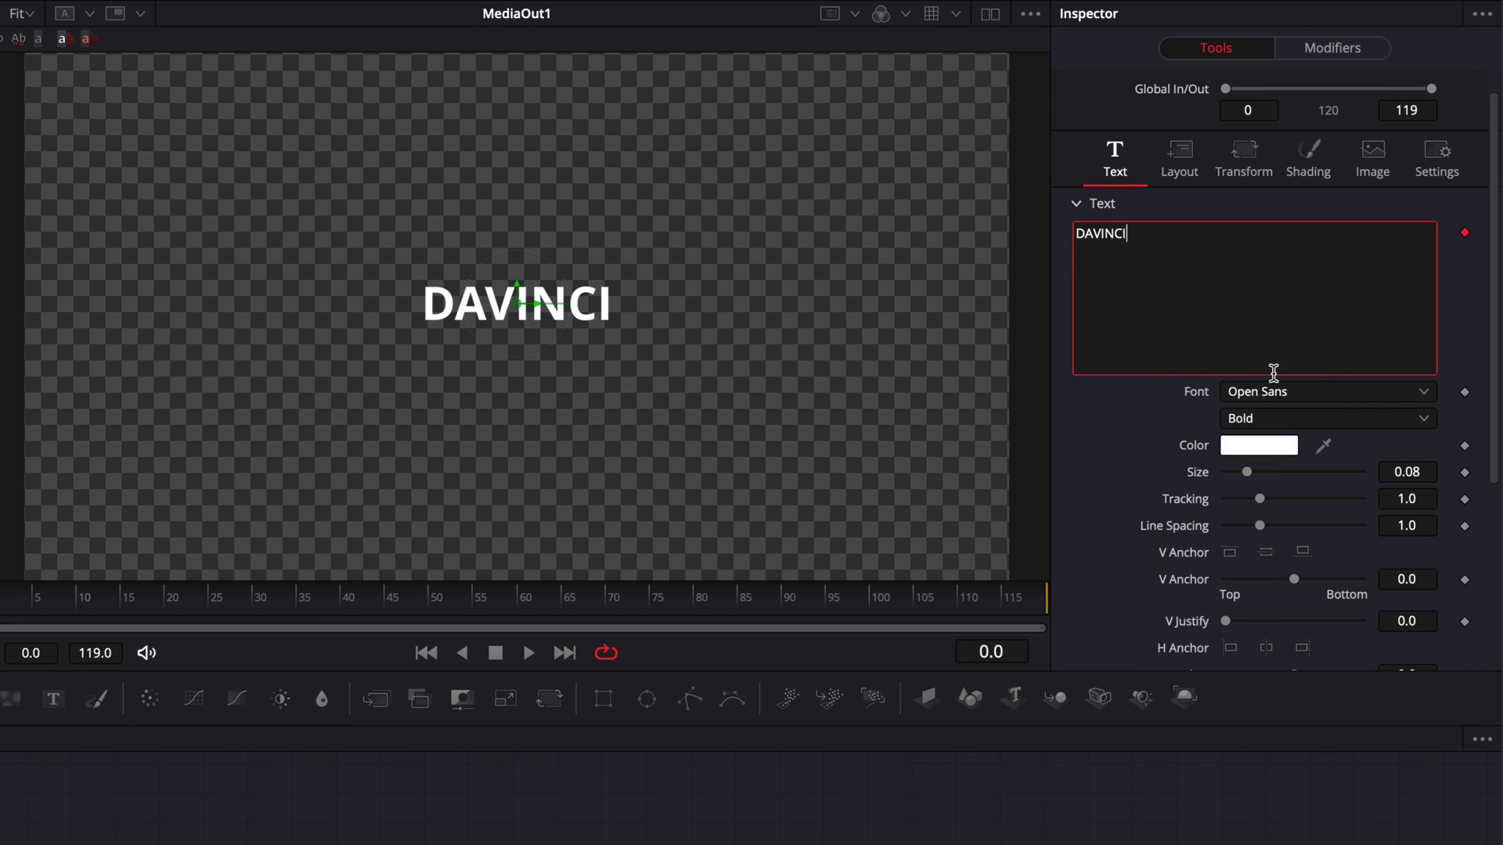
pyautogui.click(1333, 50)
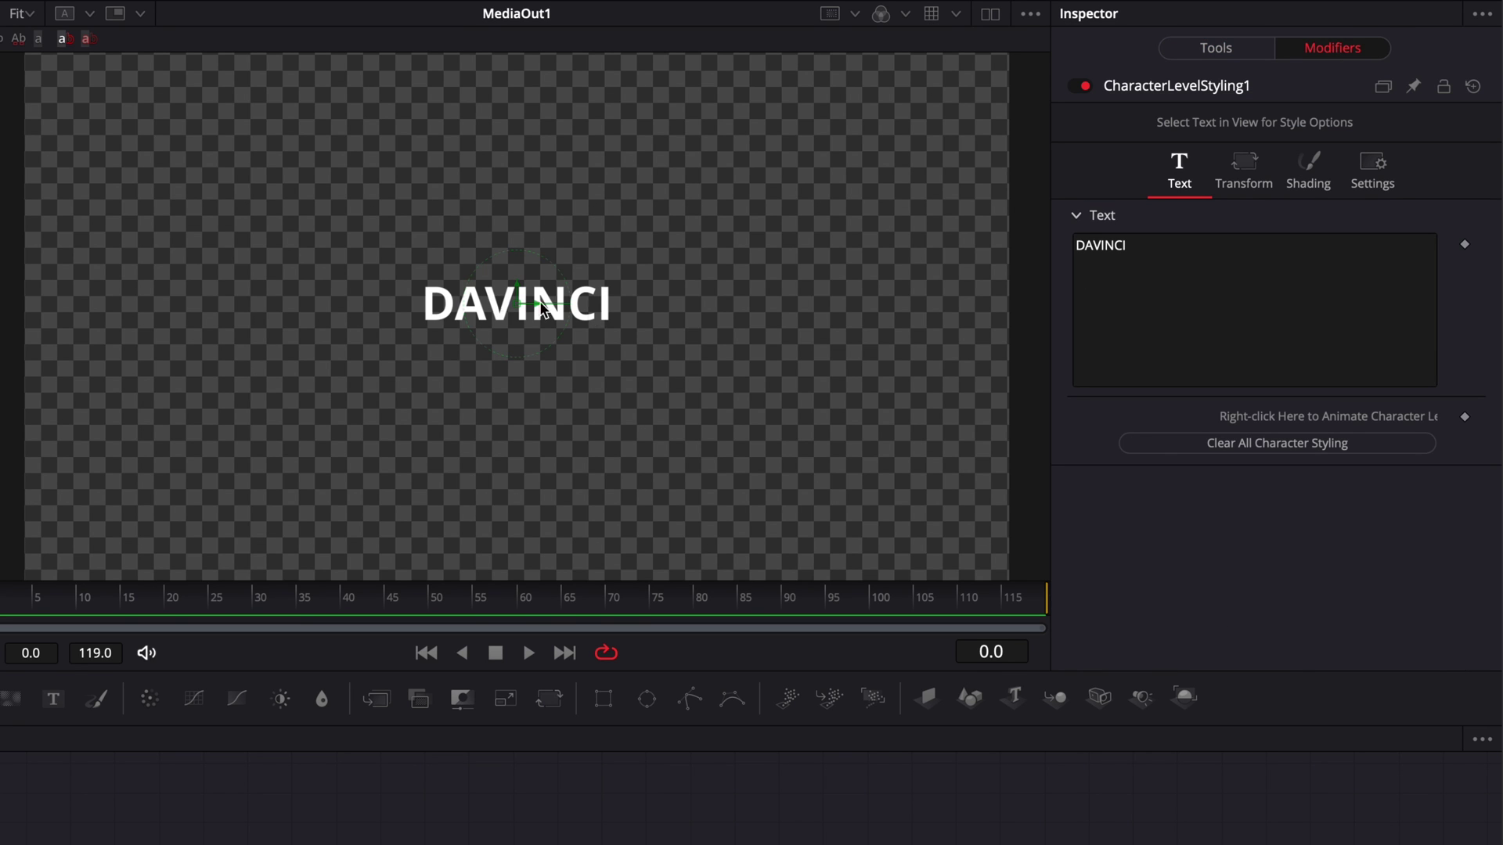
# Step: Select the D of DAVINCI, colour it red, and set its font to Montserrat
pyautogui.moveTo(409, 270); pyautogui.dragTo(438, 349)
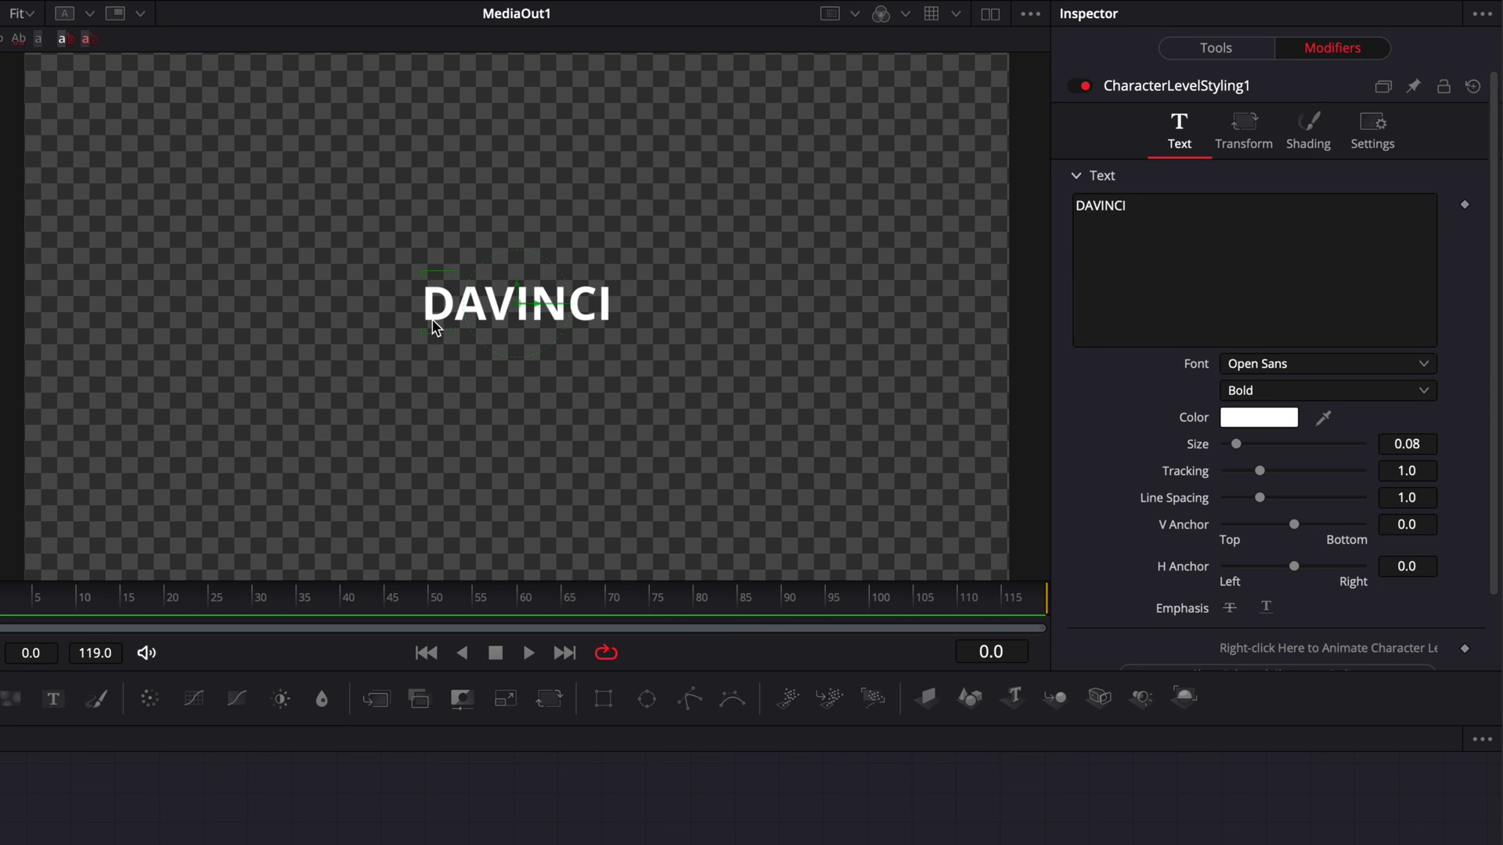
pyautogui.click(1258, 418)
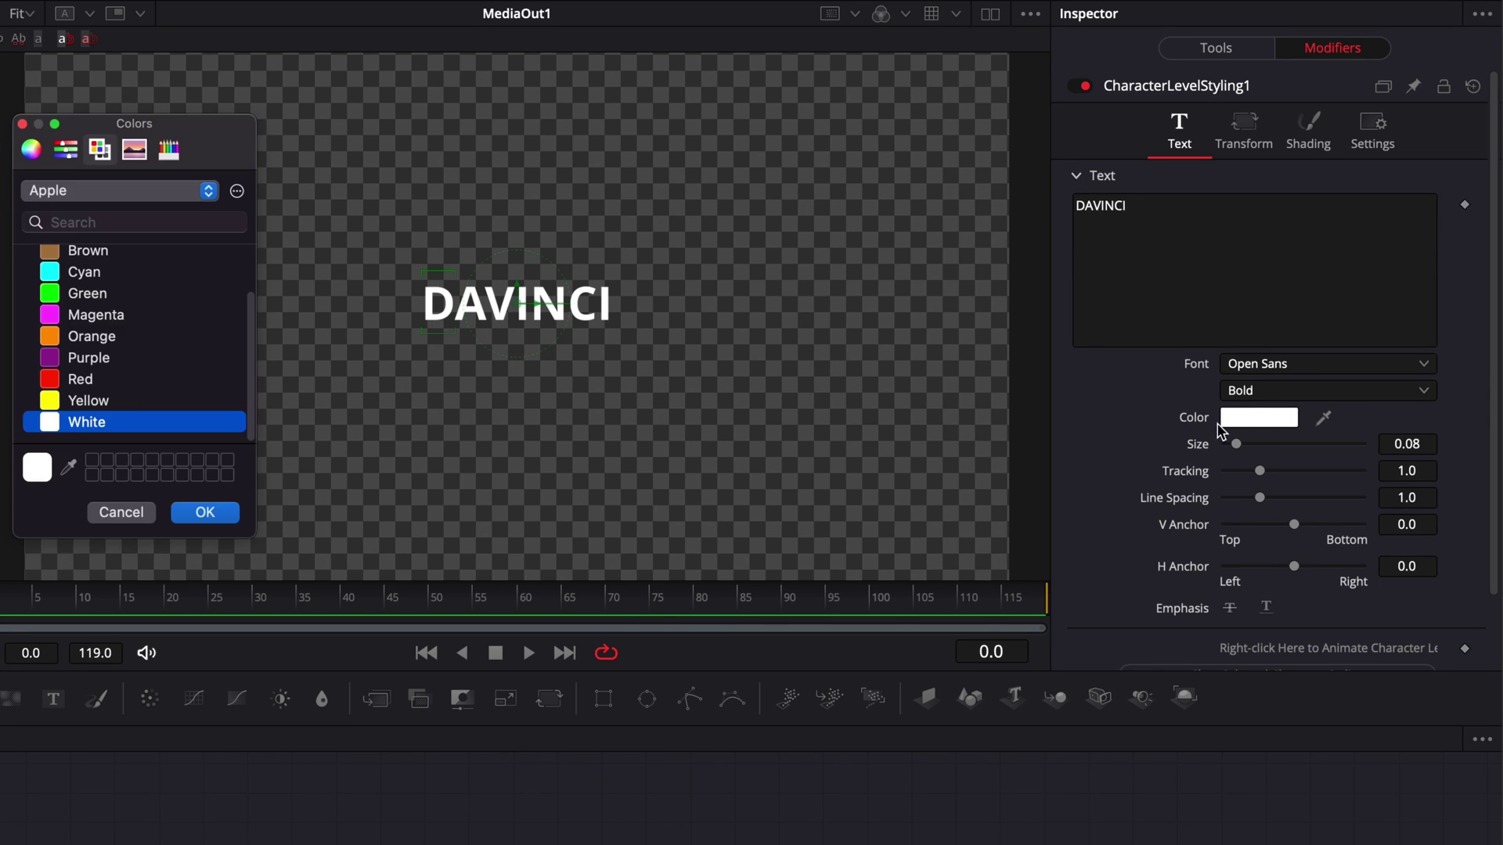
pyautogui.click(106, 380)
pyautogui.click(206, 513)
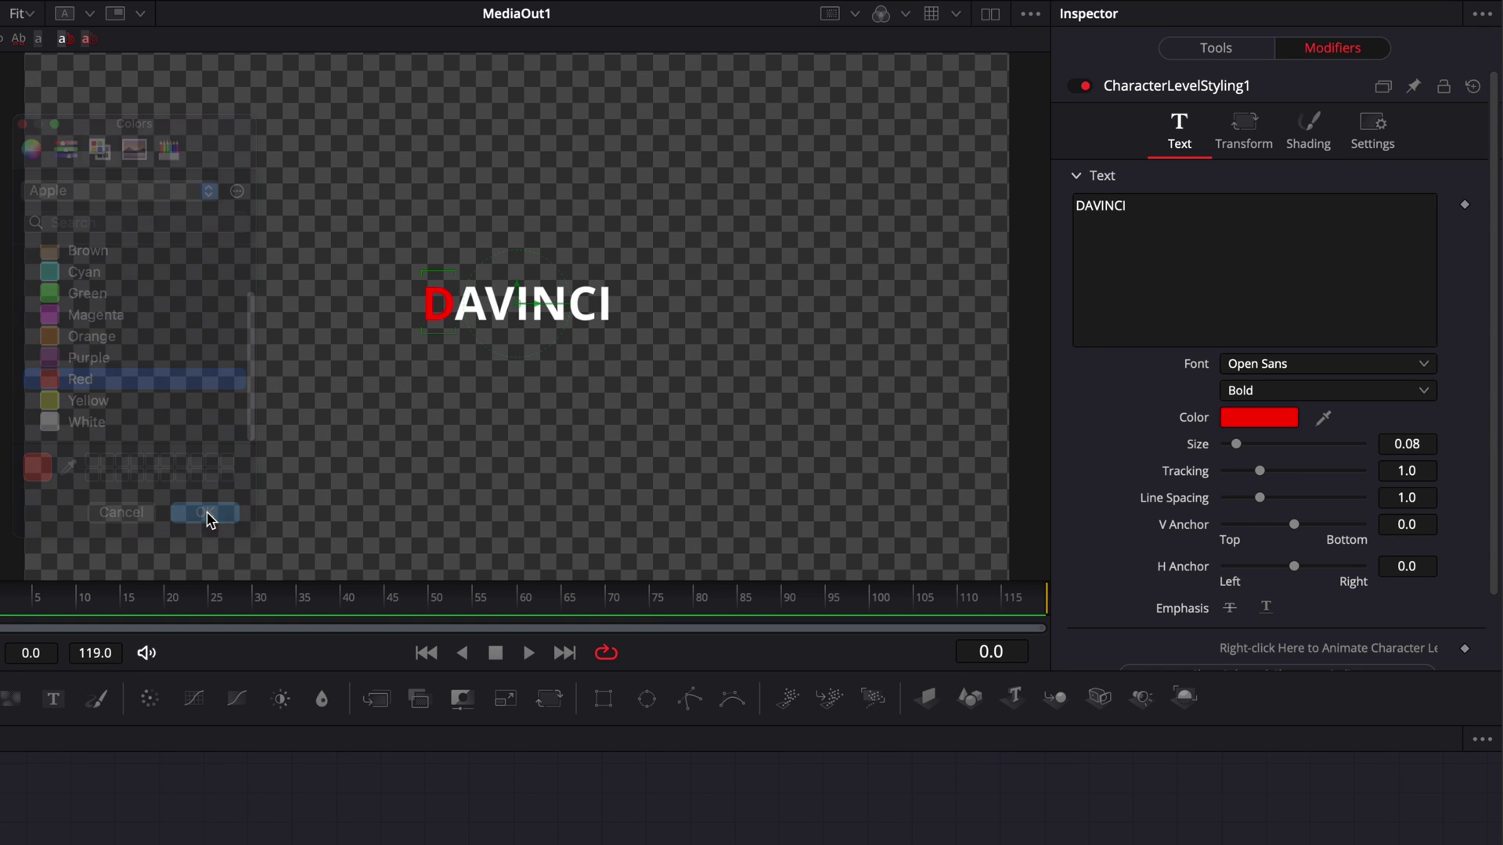
pyautogui.click(1236, 365)
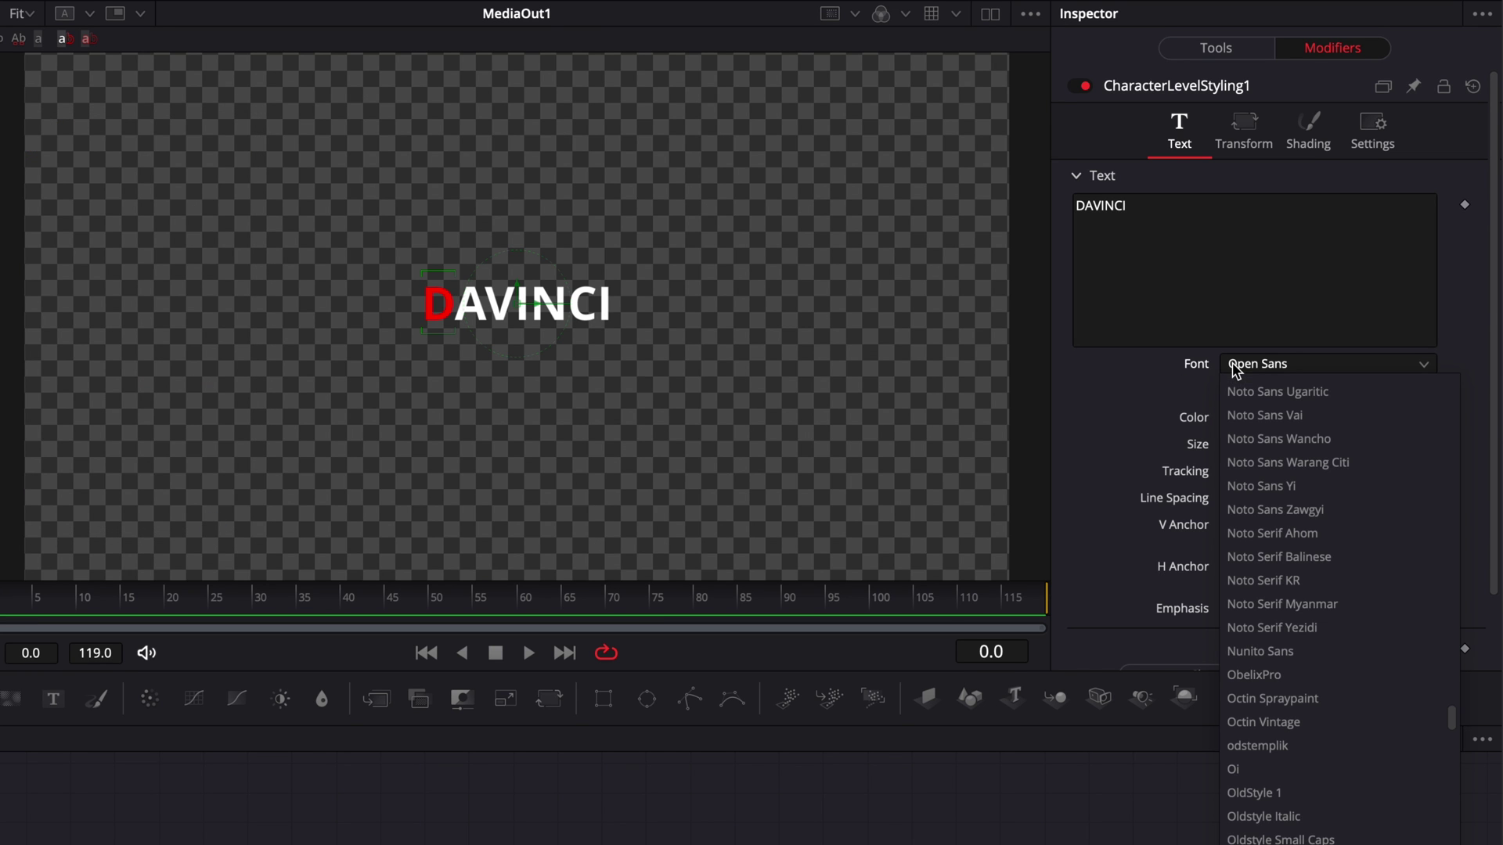
pyautogui.write('mont')
pyautogui.press('Return')
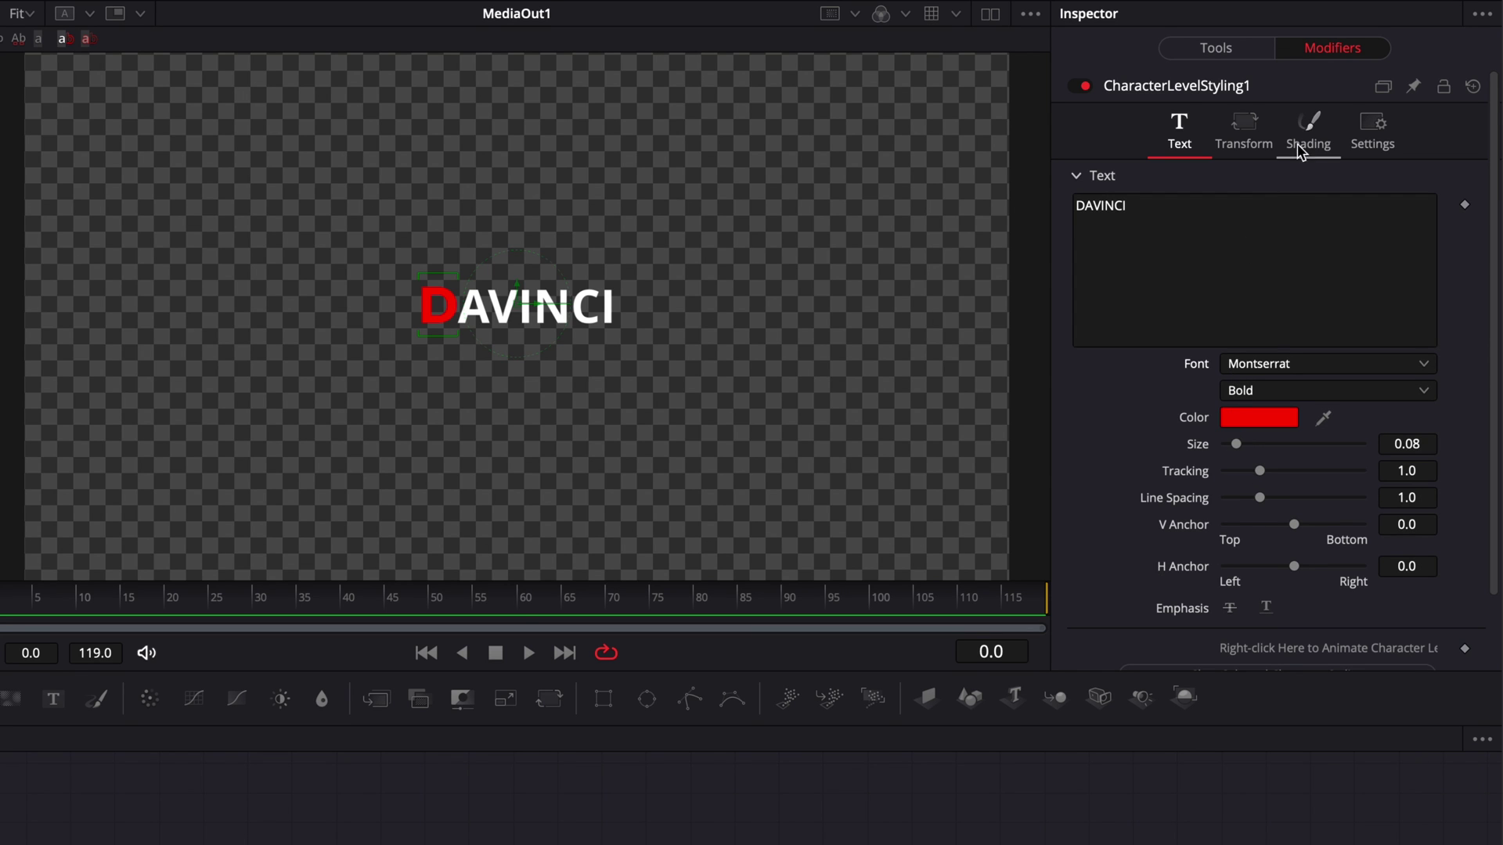
# Step: Render the D as outline only with outline thickness raised to about 0.03
pyautogui.click(1317, 143)
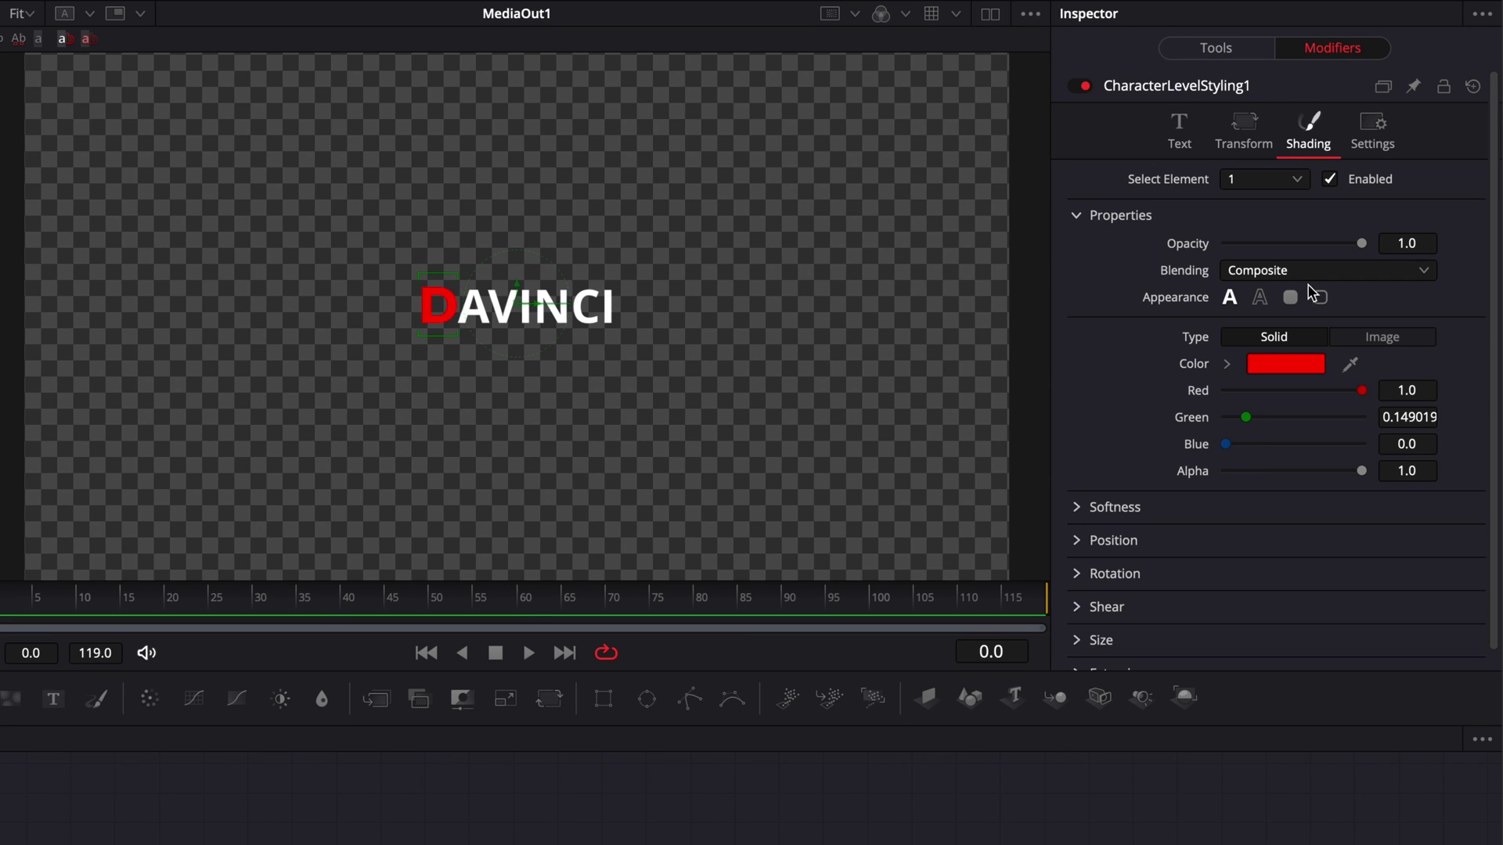
pyautogui.click(1257, 300)
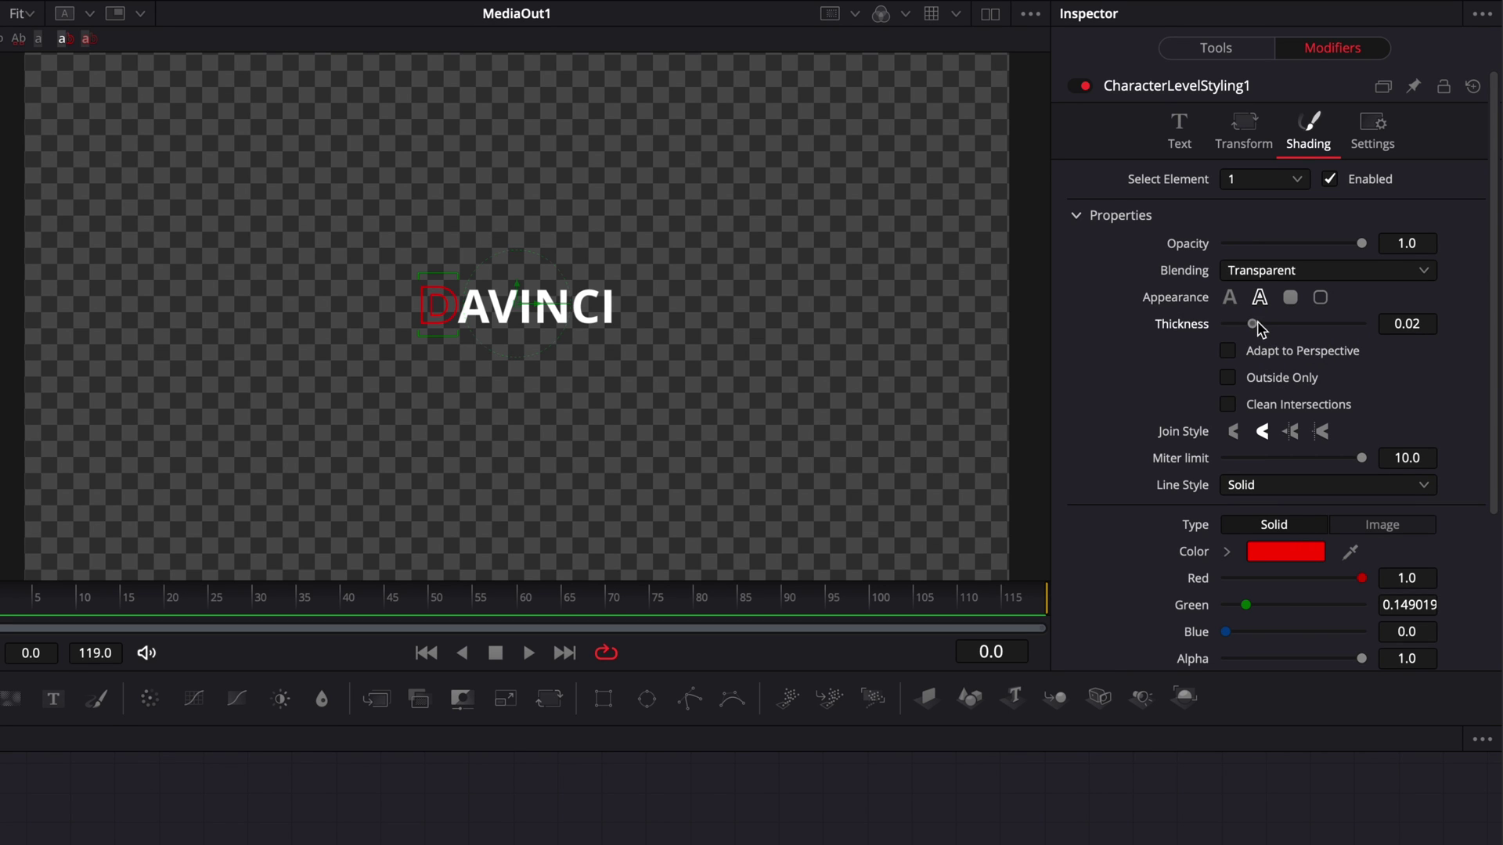
pyautogui.moveTo(1253, 324); pyautogui.dragTo(1271, 326)
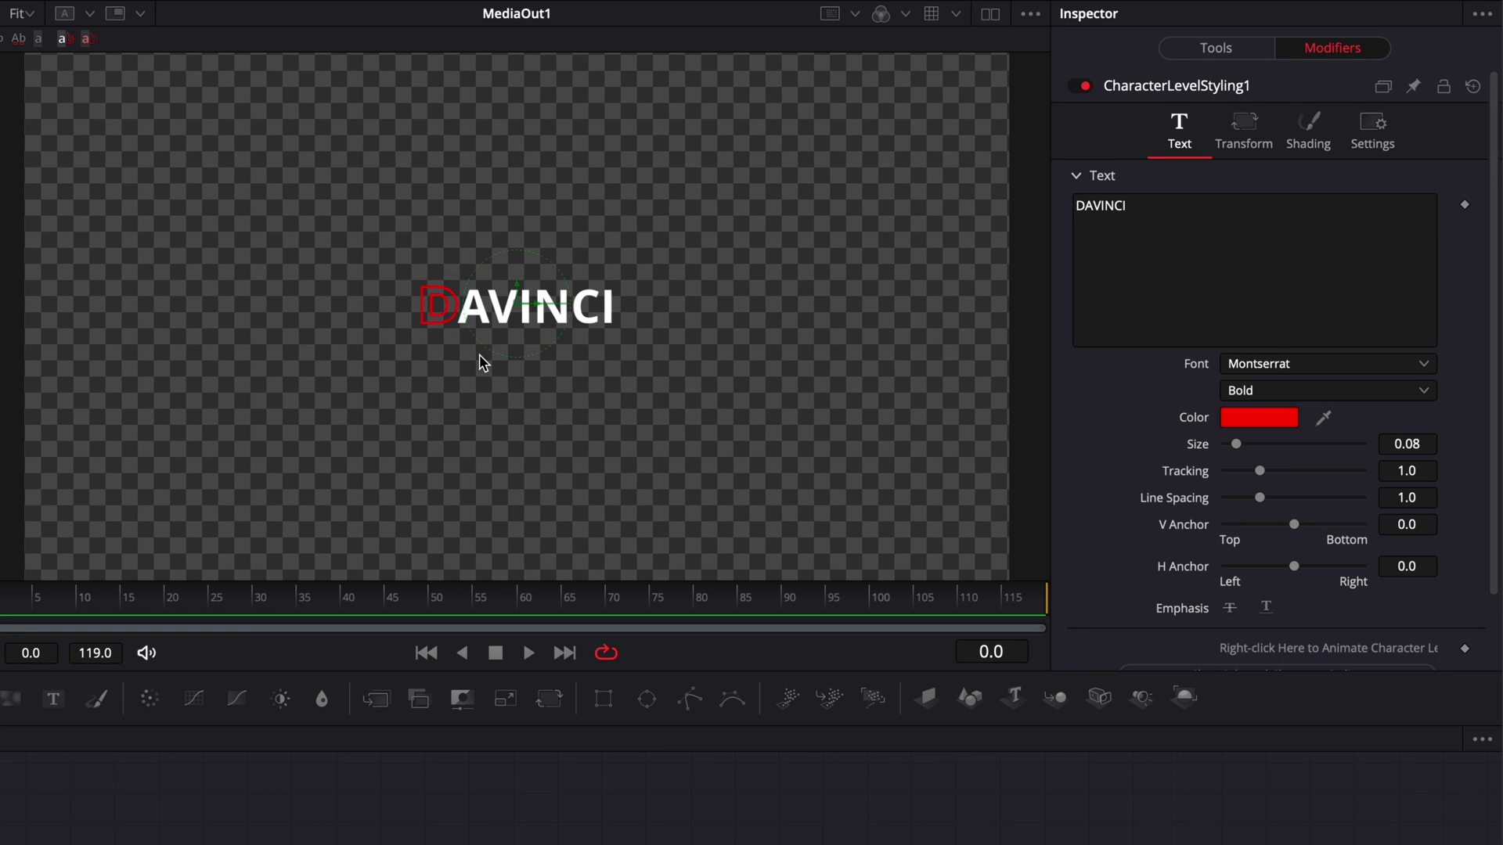
# Step: Colour the A purple and enlarge it to size 0.165, then select the V
pyautogui.click(470, 337)
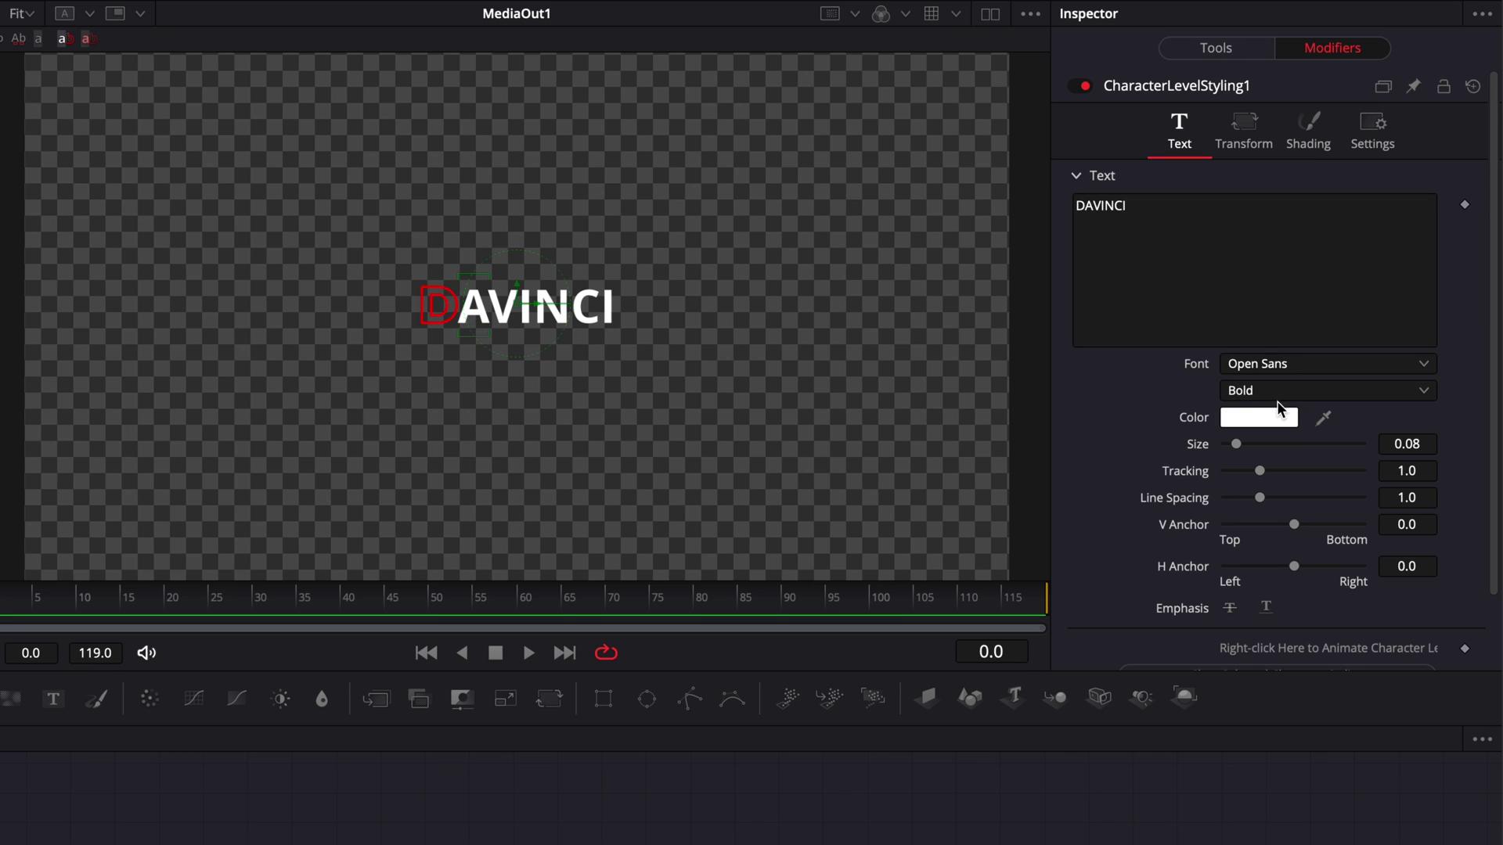
pyautogui.click(1260, 422)
pyautogui.click(74, 360)
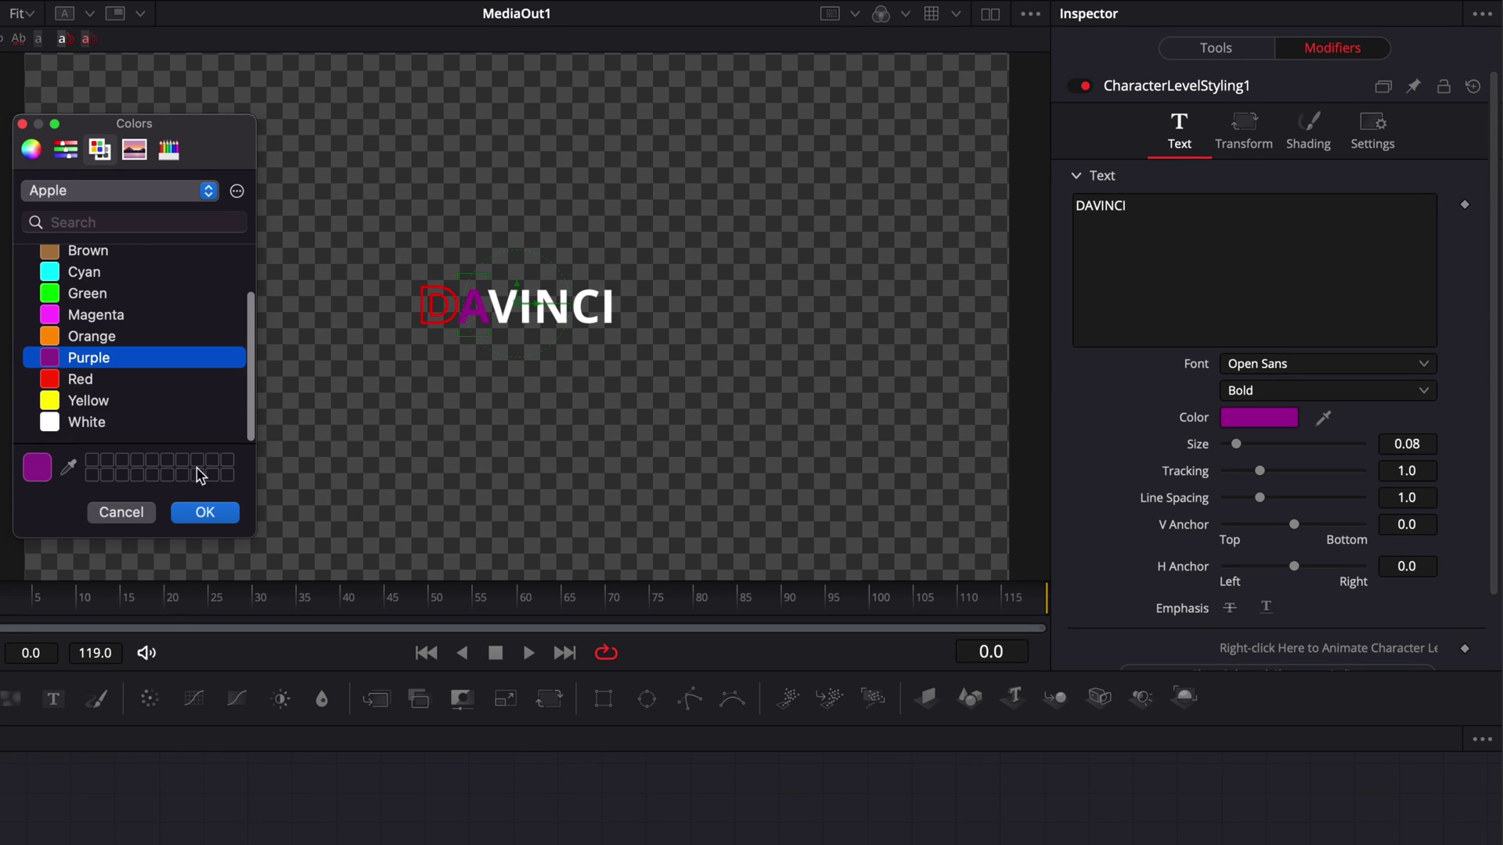
pyautogui.click(205, 513)
pyautogui.moveTo(1240, 447); pyautogui.dragTo(1250, 445)
pyautogui.click(527, 389)
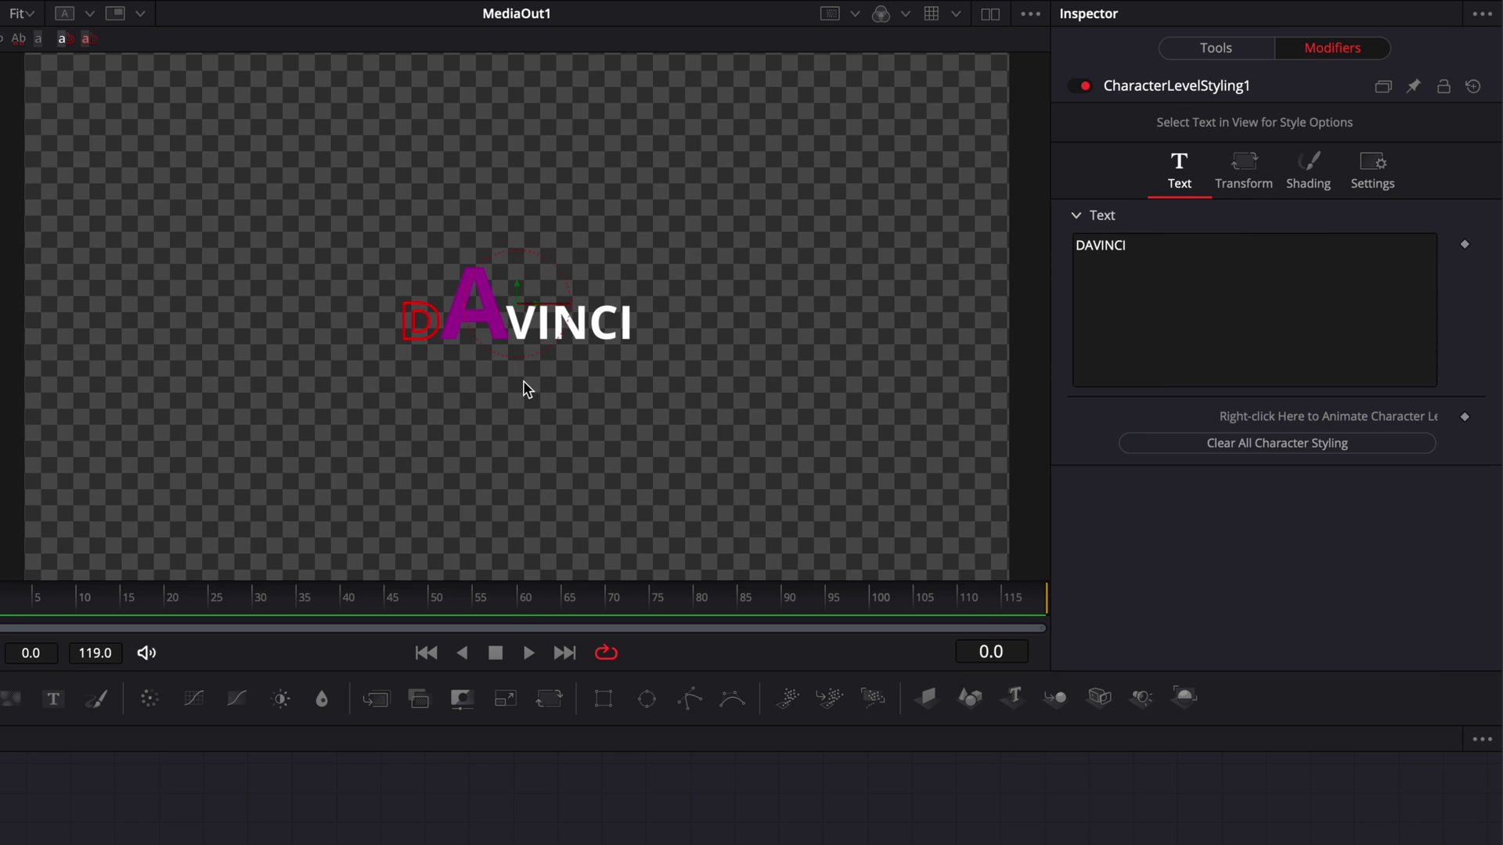
pyautogui.click(517, 332)
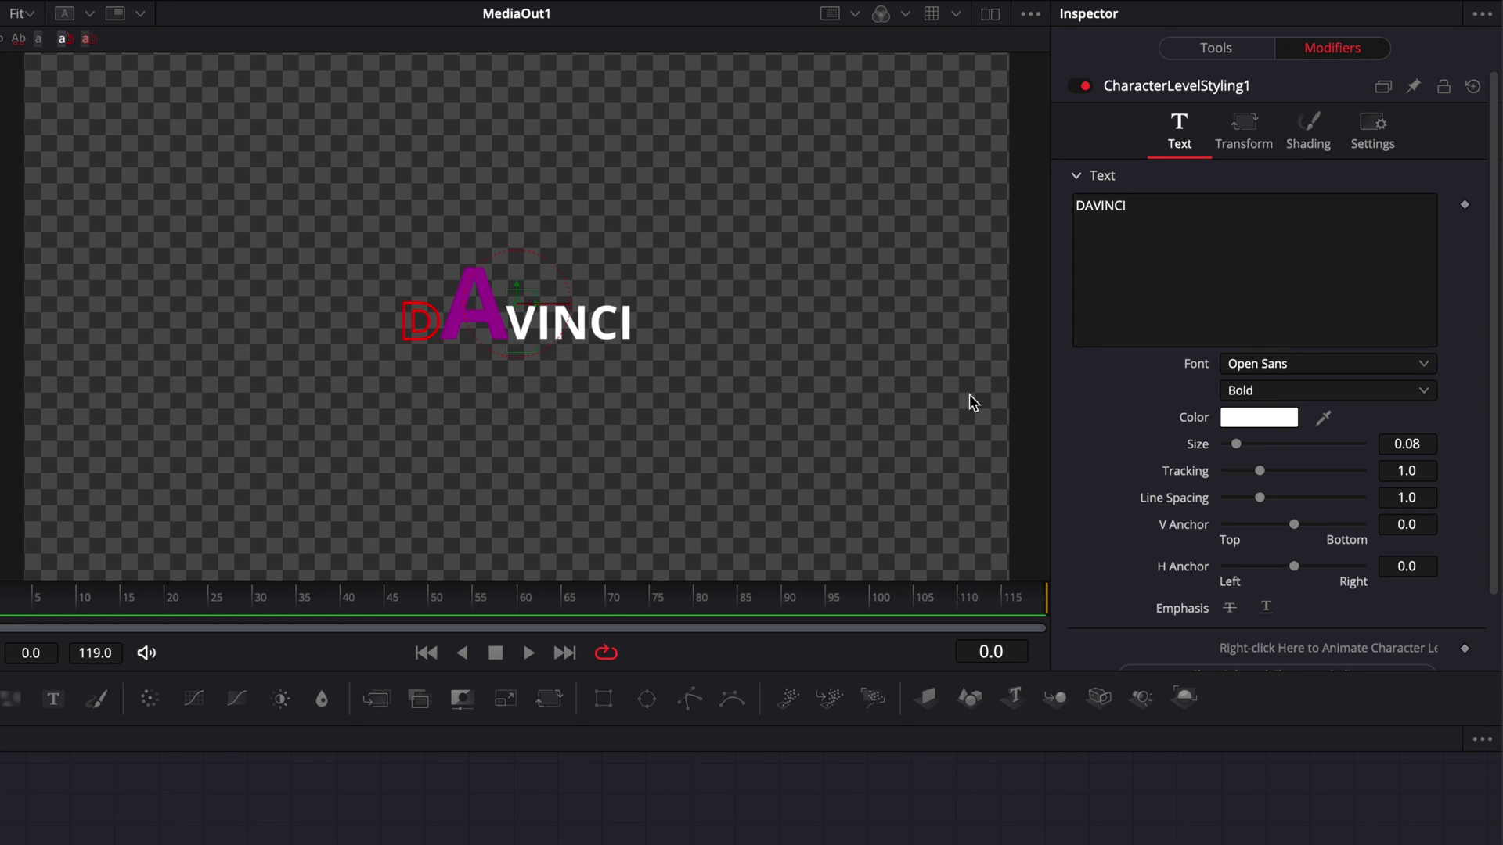
# Step: Colour the V orange, set its tracking to about 1.29 and opacity to about 0.7
pyautogui.click(1281, 421)
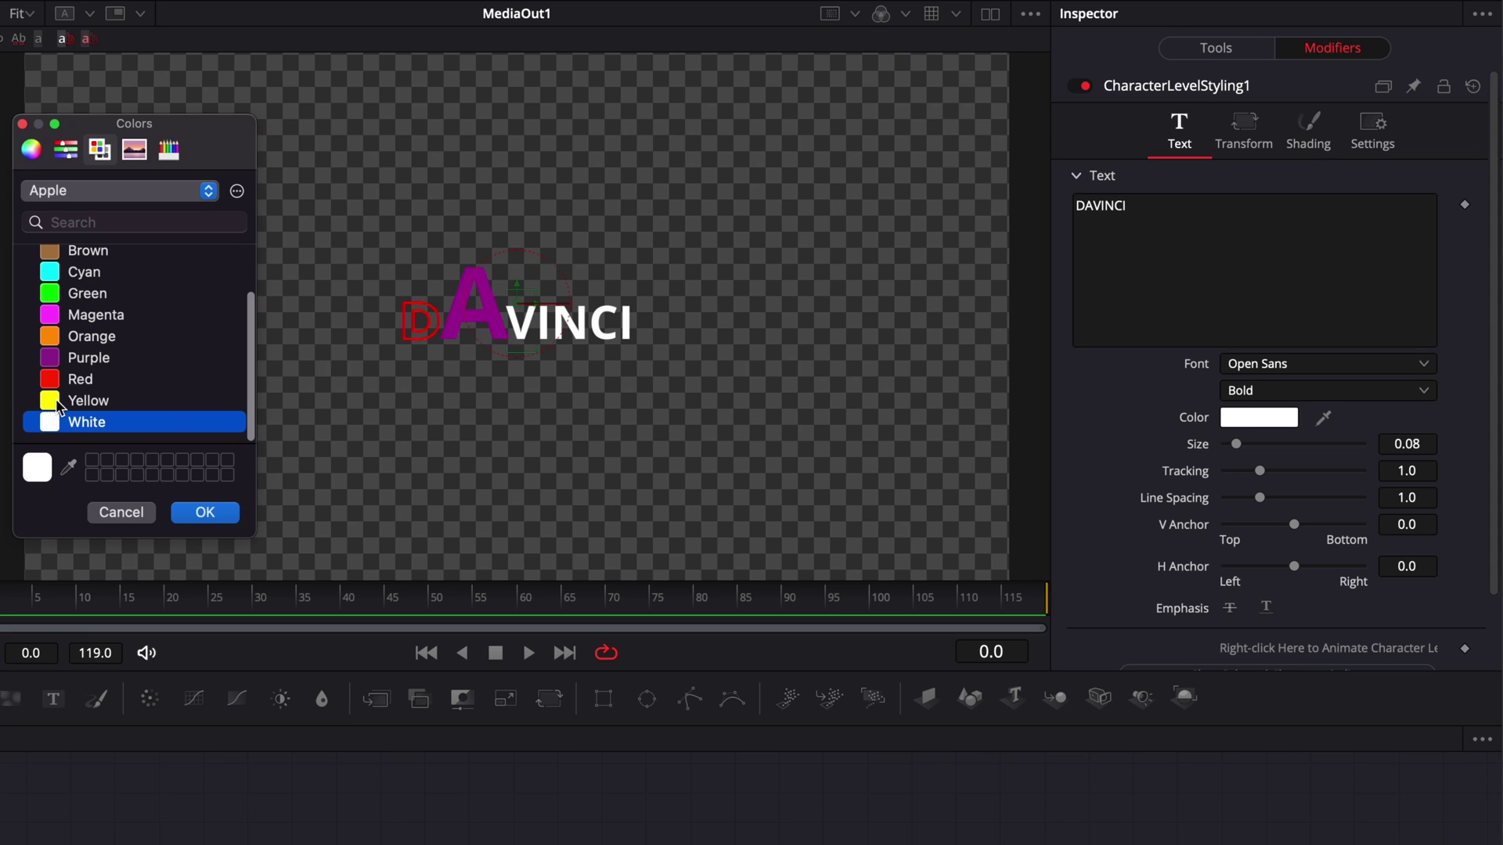
pyautogui.click(64, 317)
pyautogui.doubleClick(78, 336)
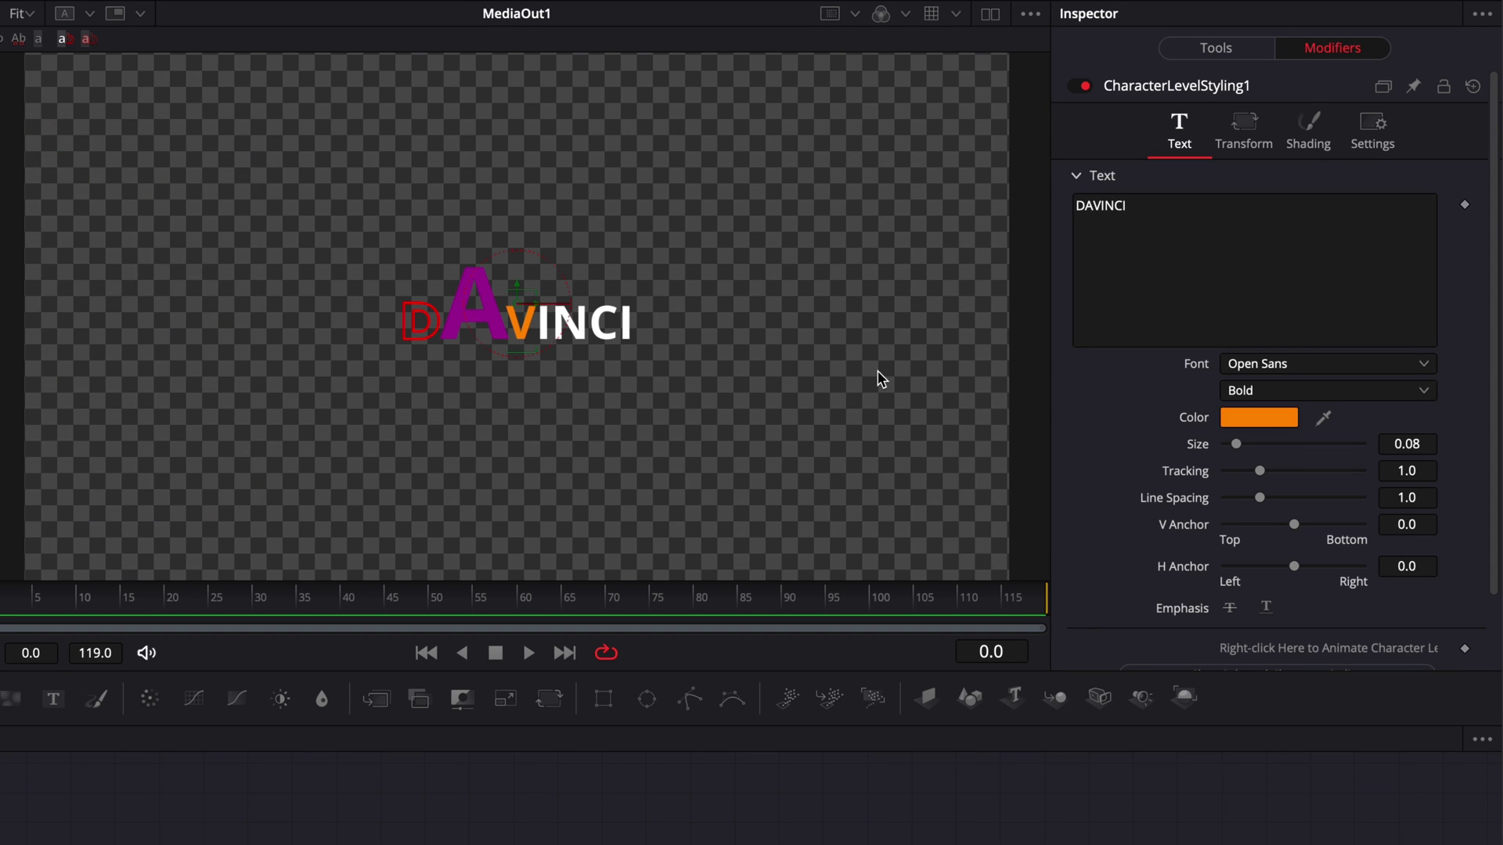
pyautogui.moveTo(1261, 472); pyautogui.dragTo(1265, 474)
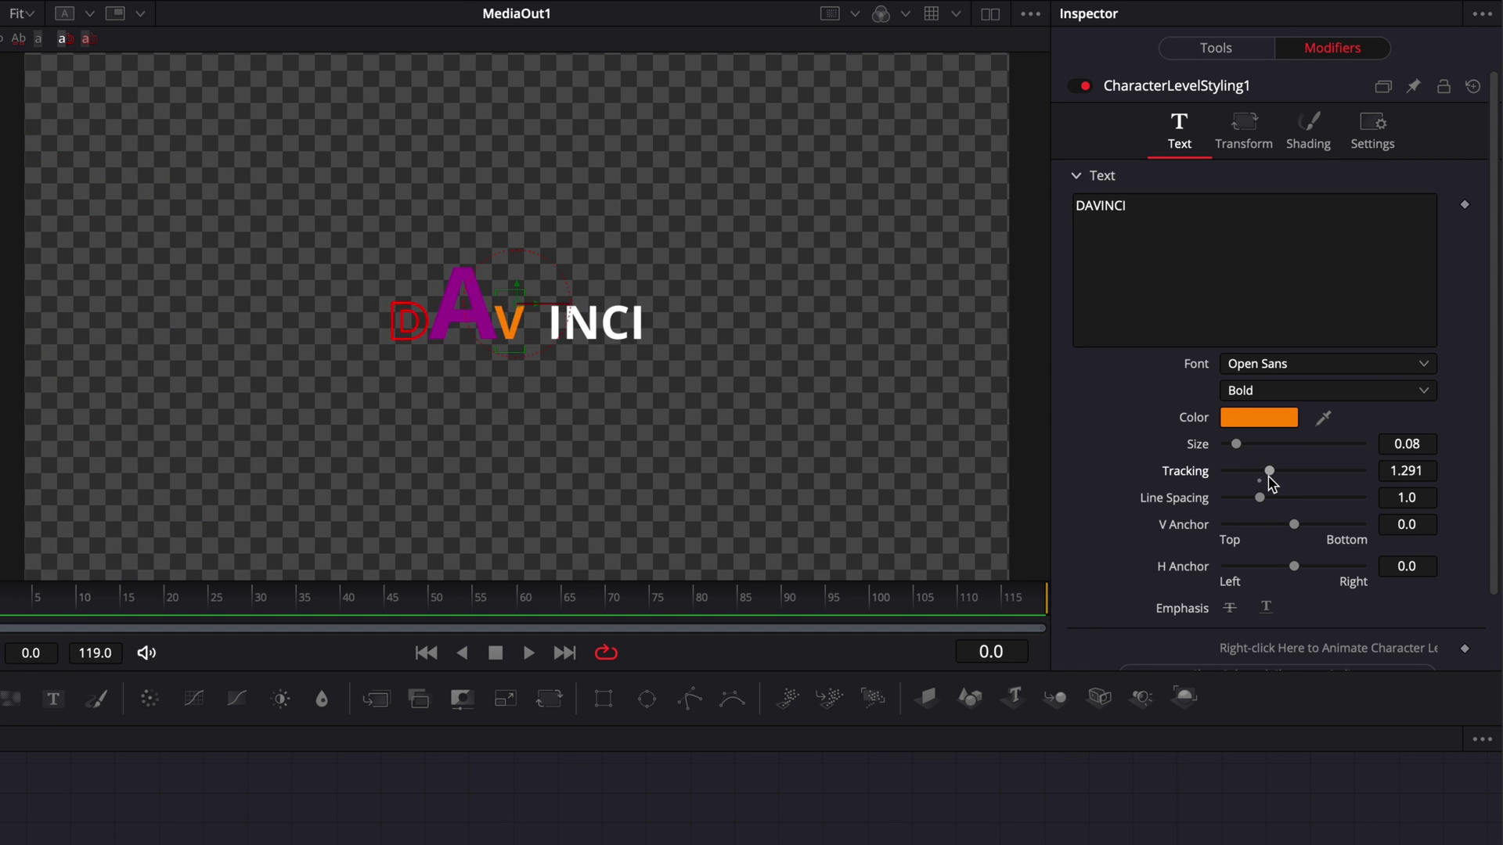
pyautogui.click(1308, 131)
pyautogui.moveTo(1362, 244); pyautogui.dragTo(1321, 245)
pyautogui.scroll(-1, 1175, 487)
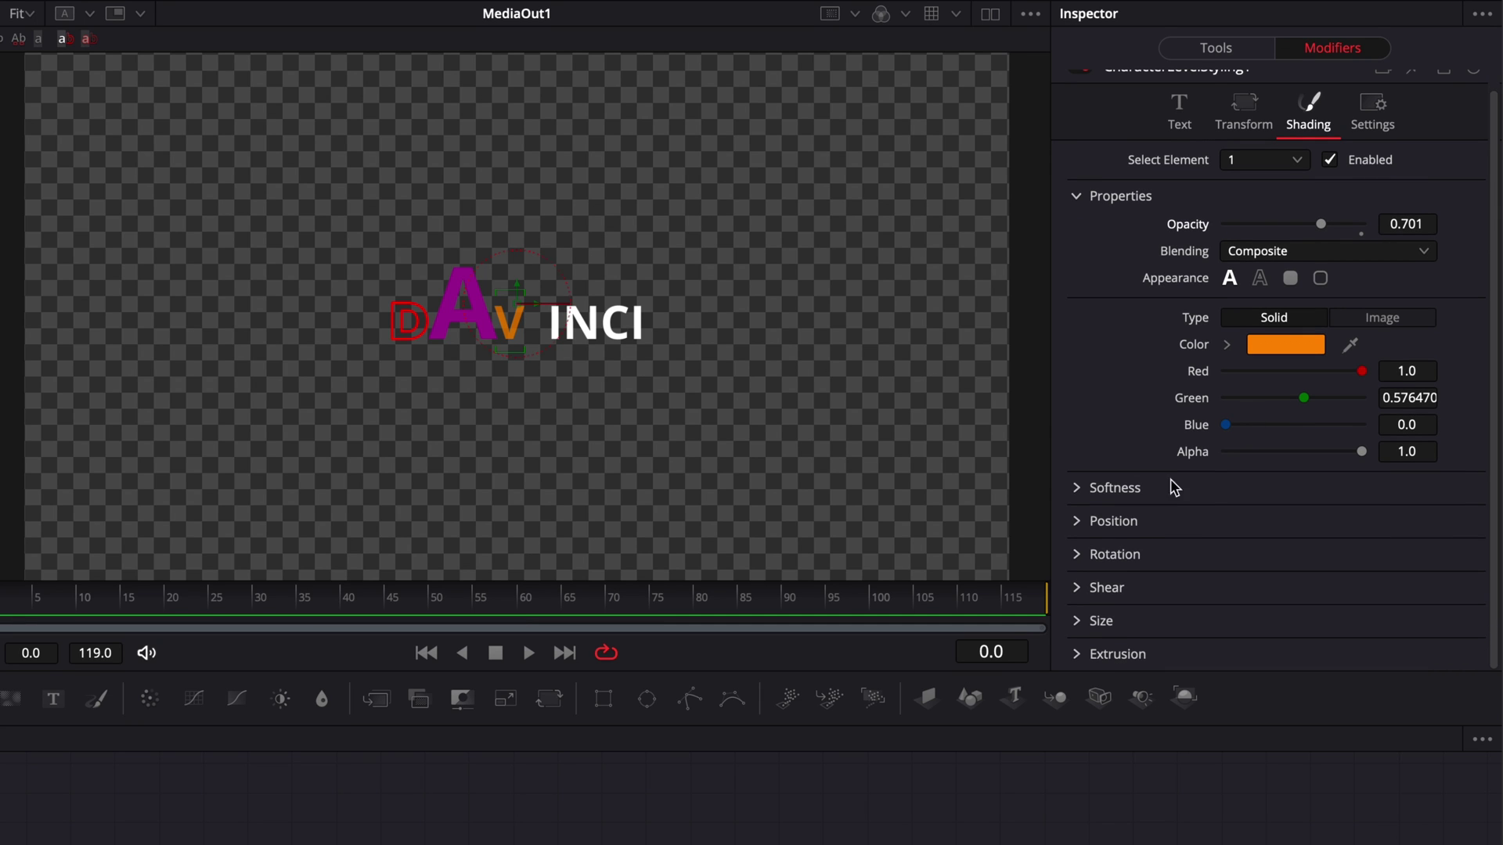